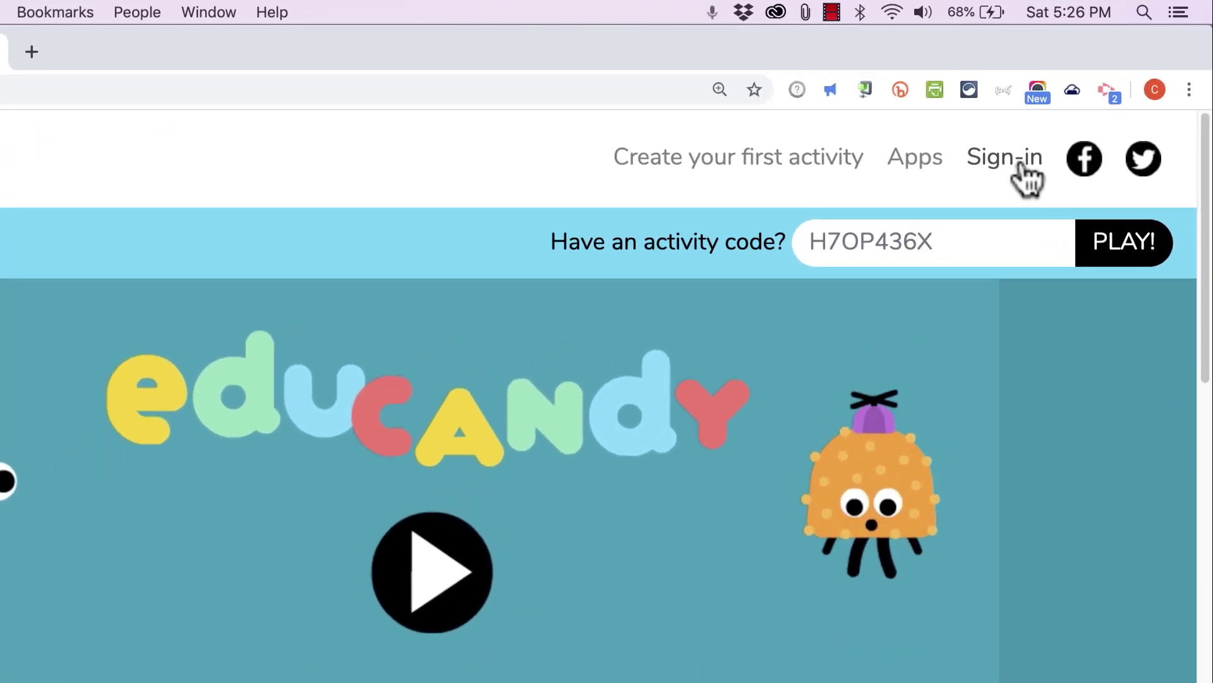
Go to the Educandy sign-in page from the home page's top navigation
click(1020, 166)
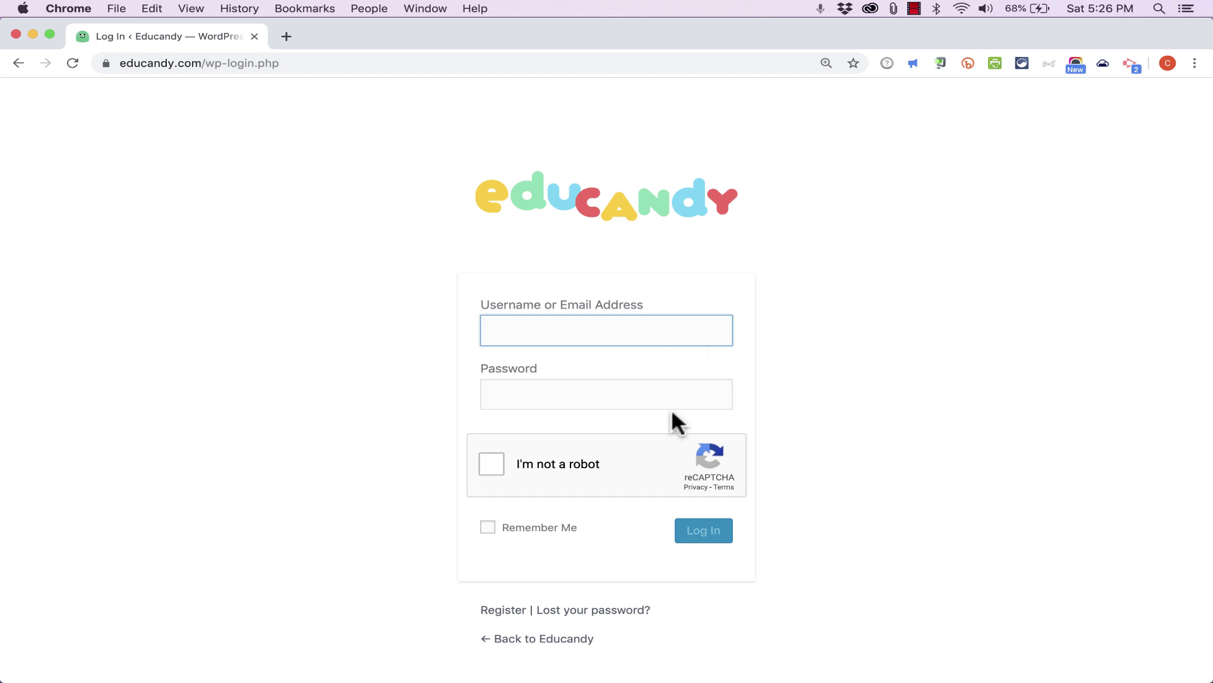
Reset the account password, then return to log in from the confirmation message
click(501, 611)
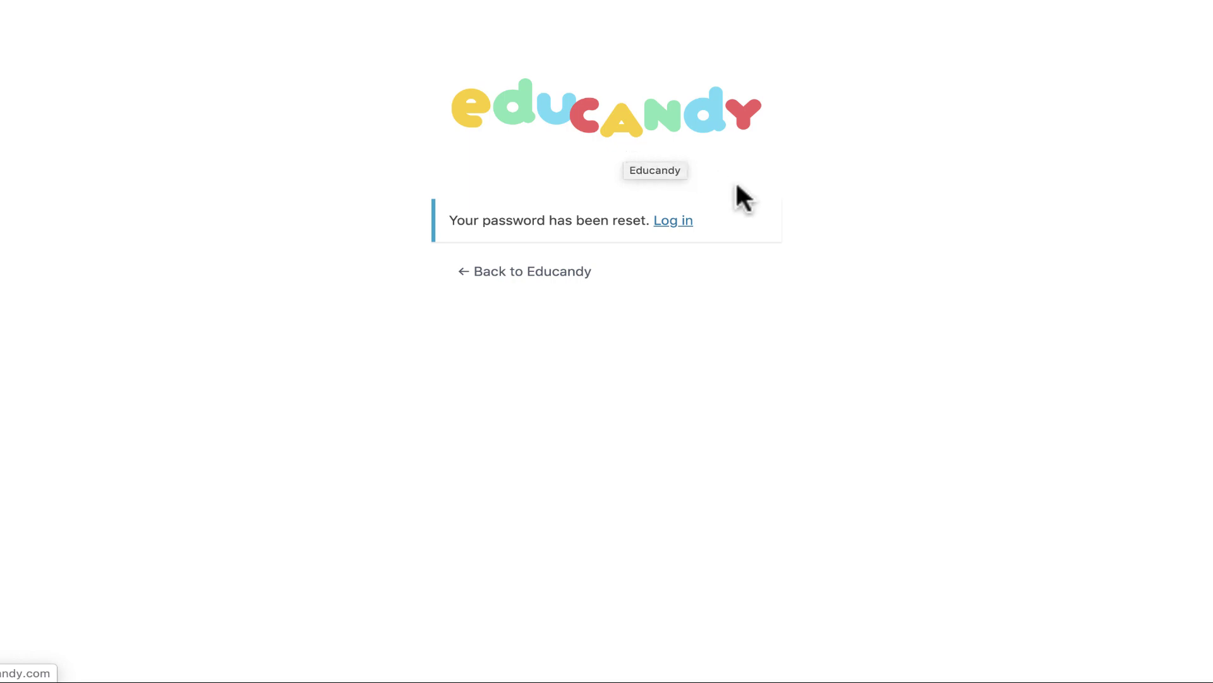
click(667, 226)
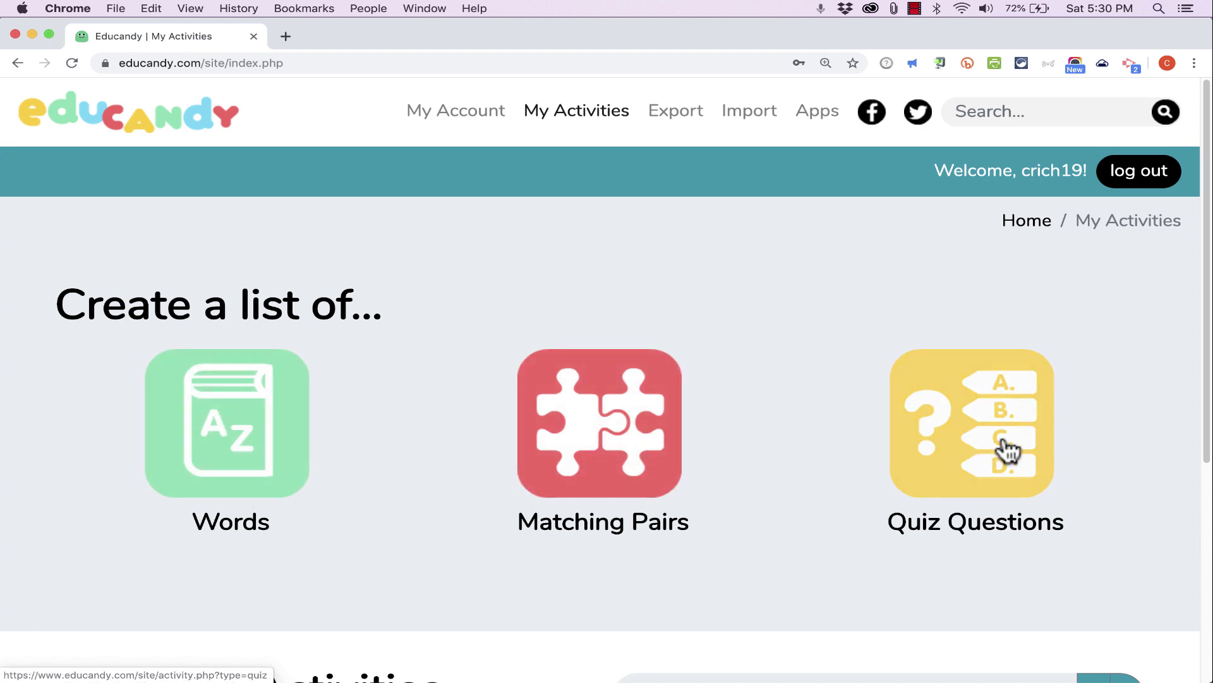
Check the empty My Activities table, then start a new Words list
scroll(1008, 452, down, 3)
scroll(1007, 450, down, 4)
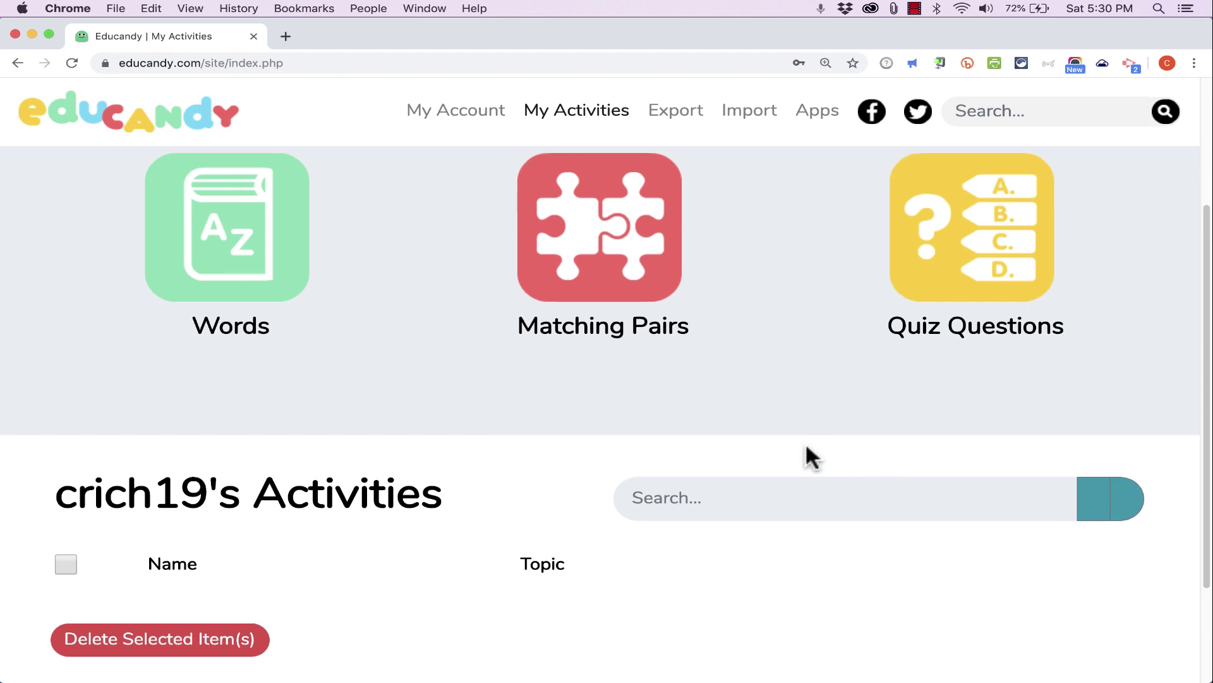
scroll(244, 238, up, 5)
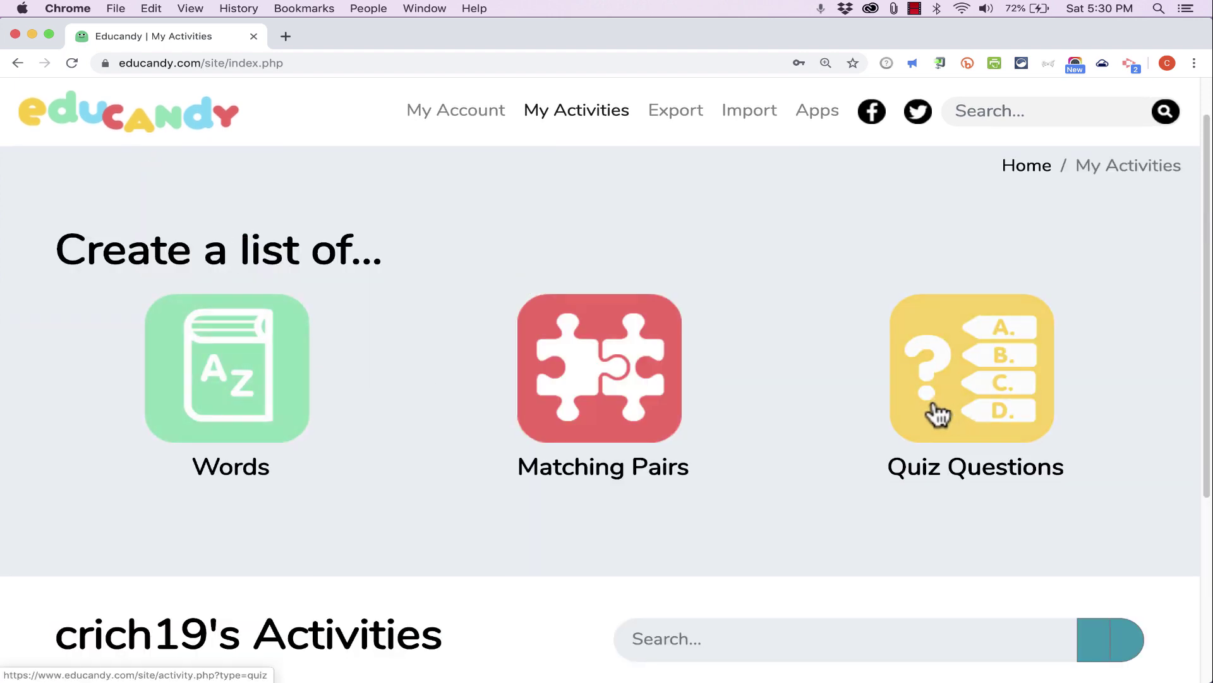
scroll(428, 418, down, 10)
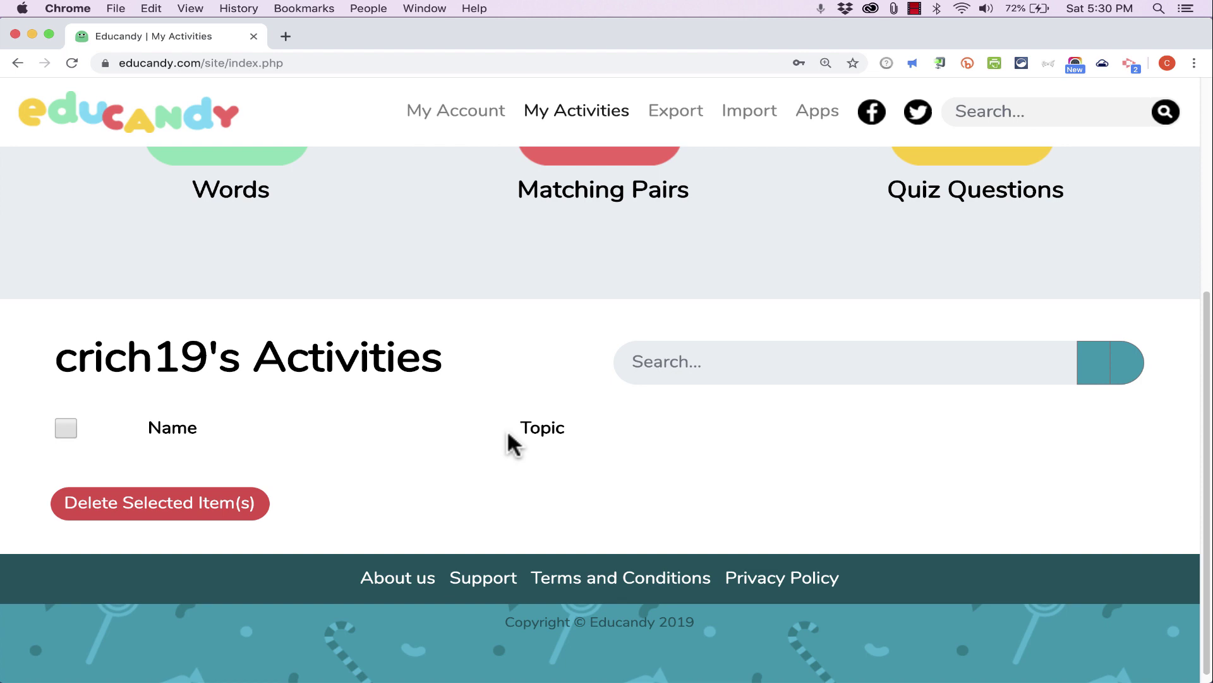
scroll(499, 449, up, 12)
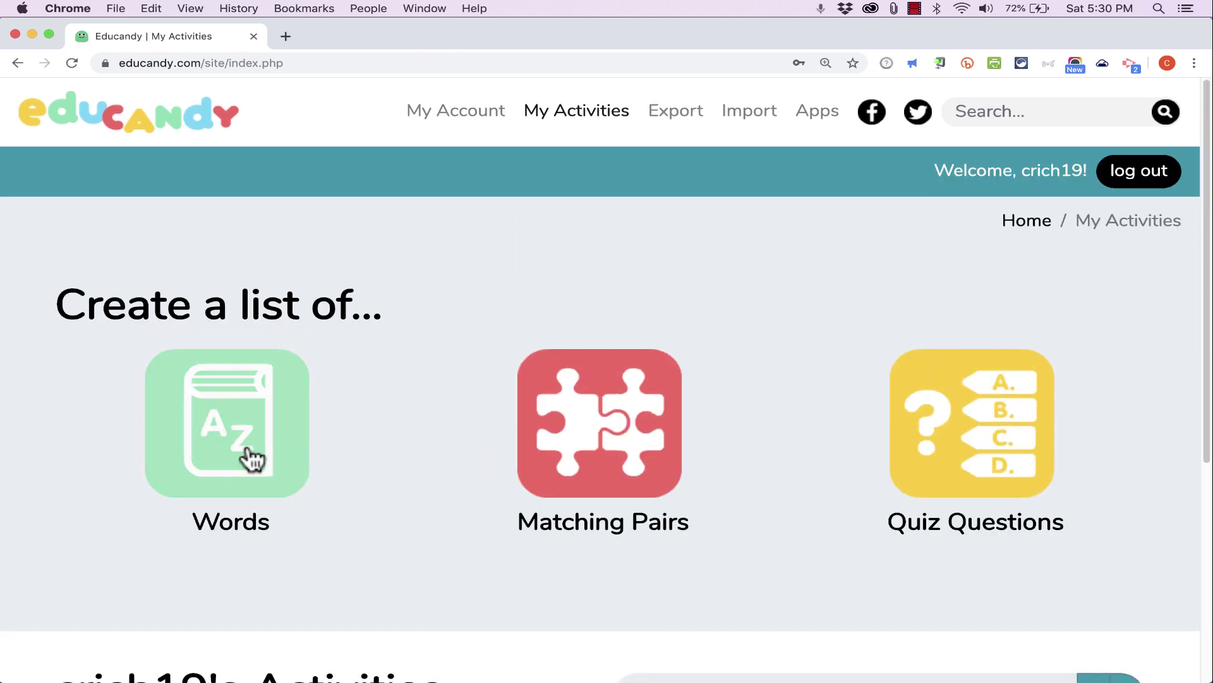
click(251, 461)
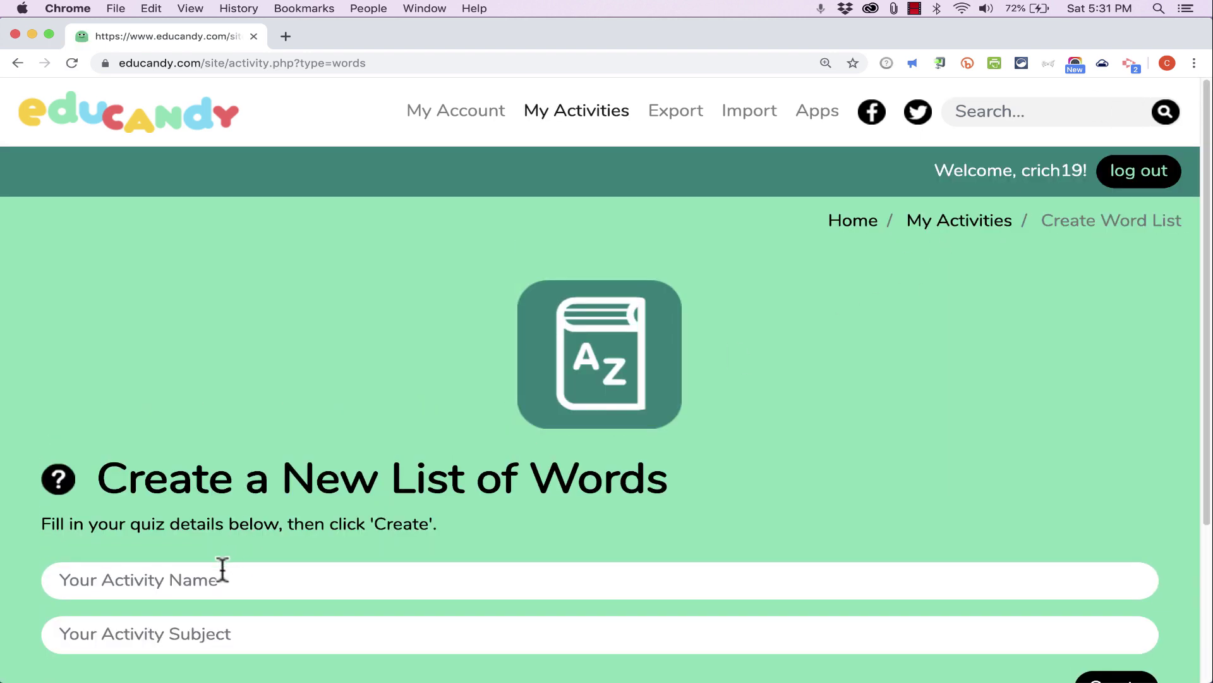
Create a word list named 'Spanish Foods' with the suggested subject Spanish
click(223, 572)
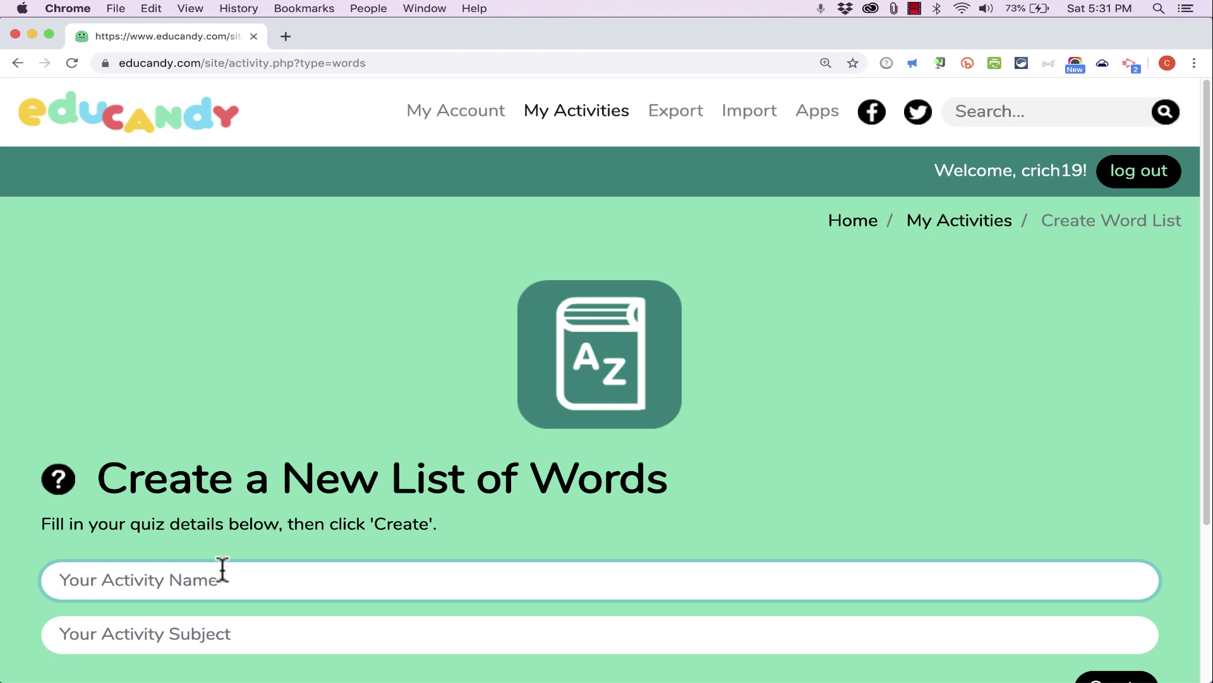
text(S)
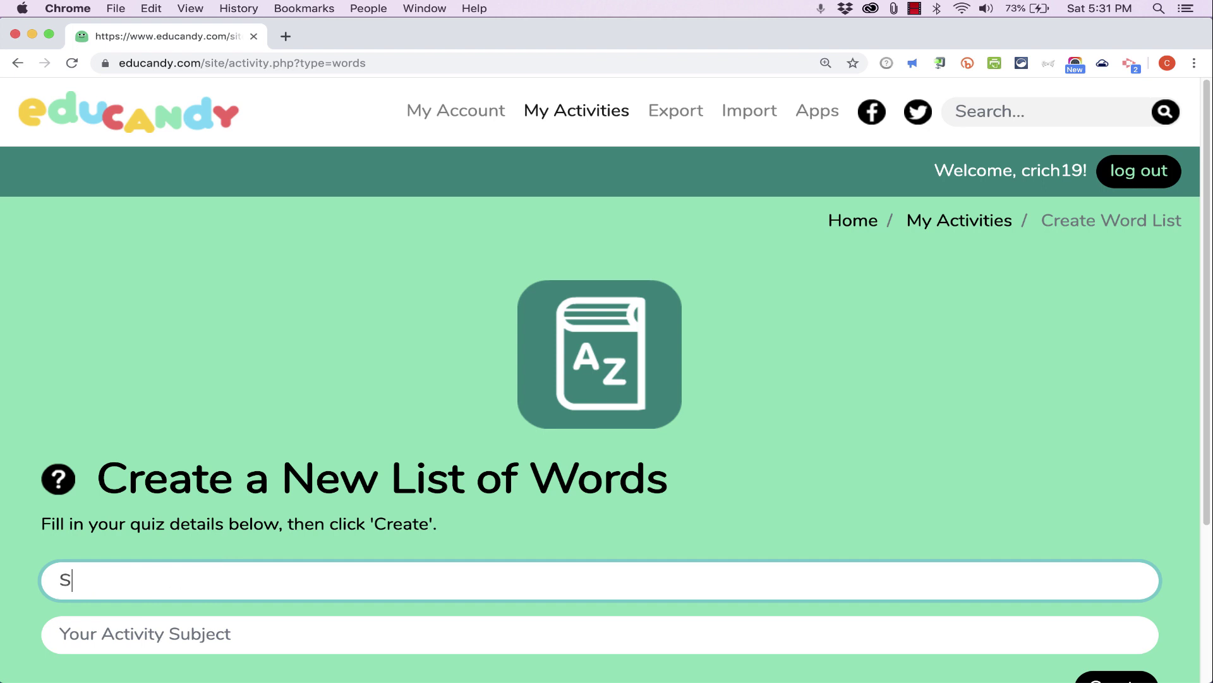
text(panish Foods)
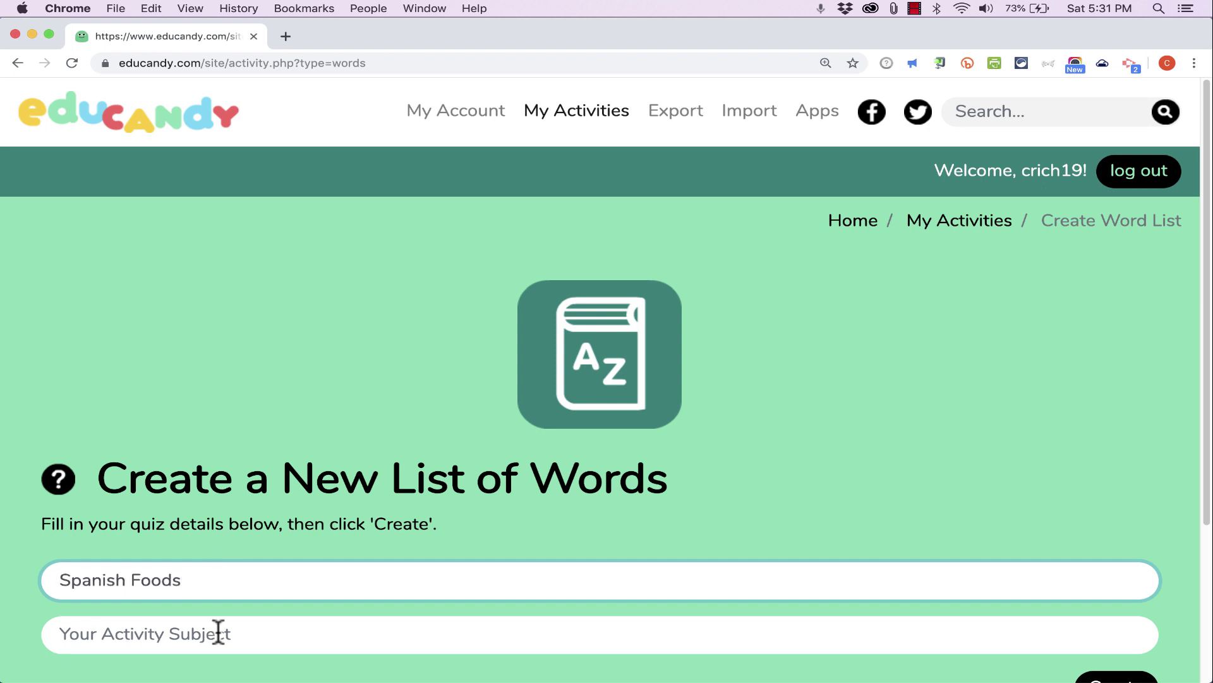
scroll(215, 628, down, 1)
click(210, 629)
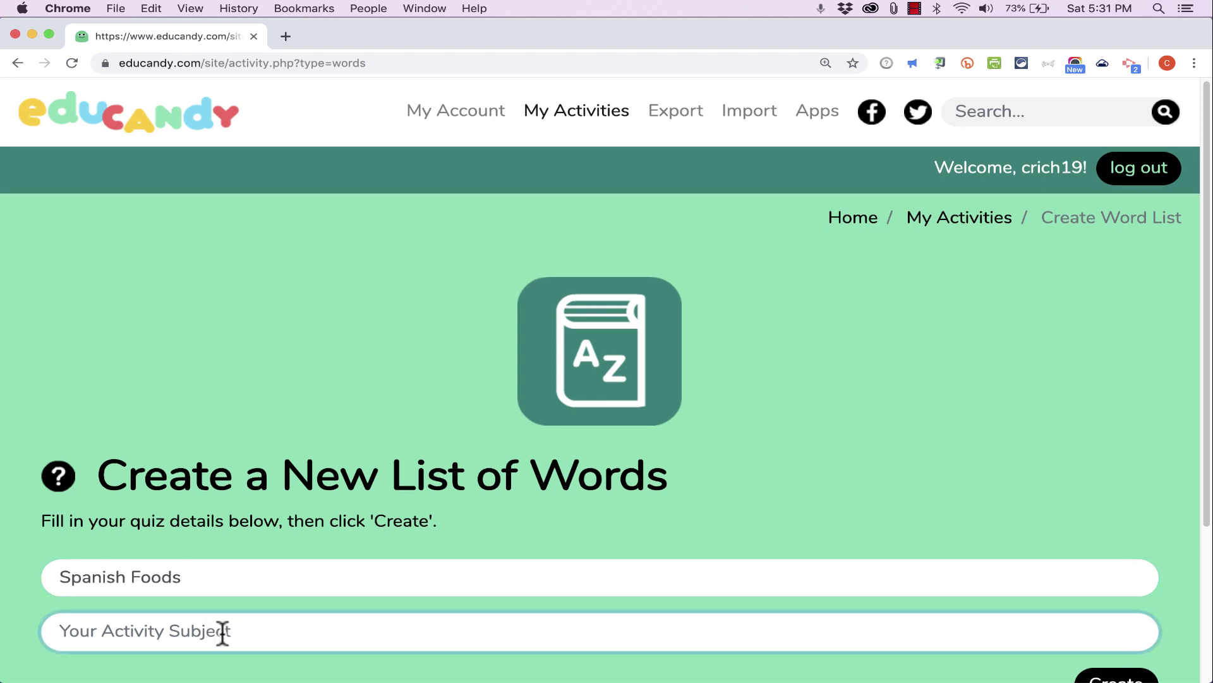
text(Spanish)
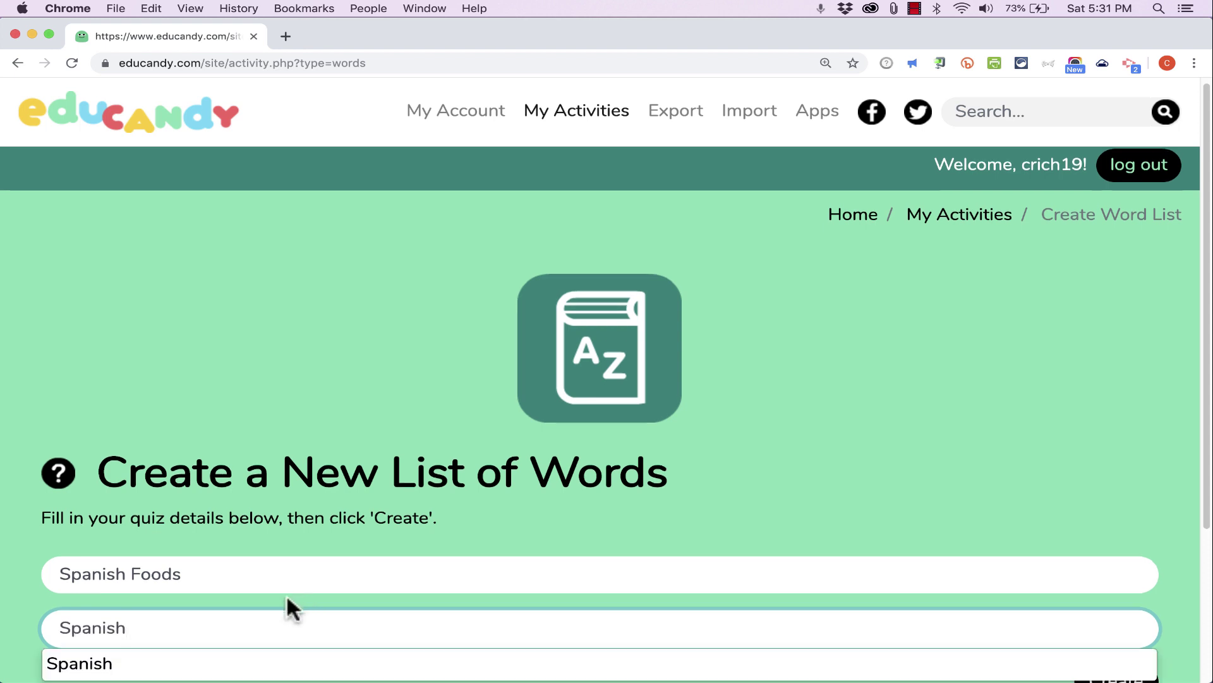
scroll(138, 525, down, 2)
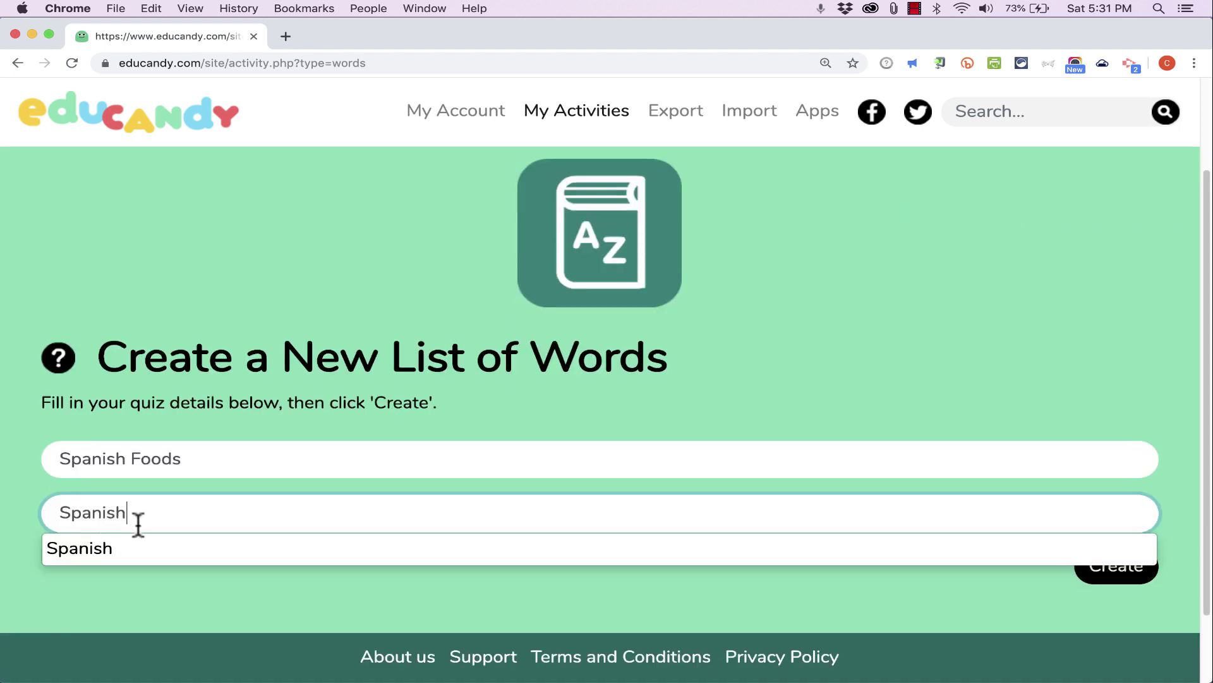
click(104, 548)
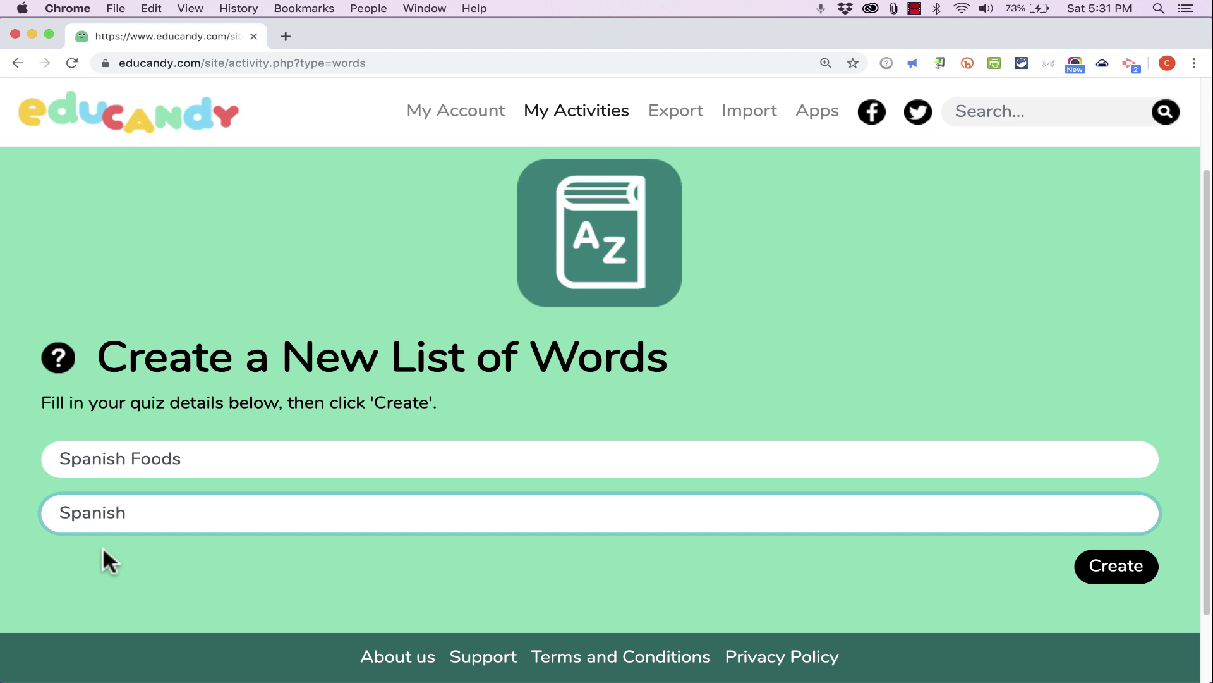
click(1139, 572)
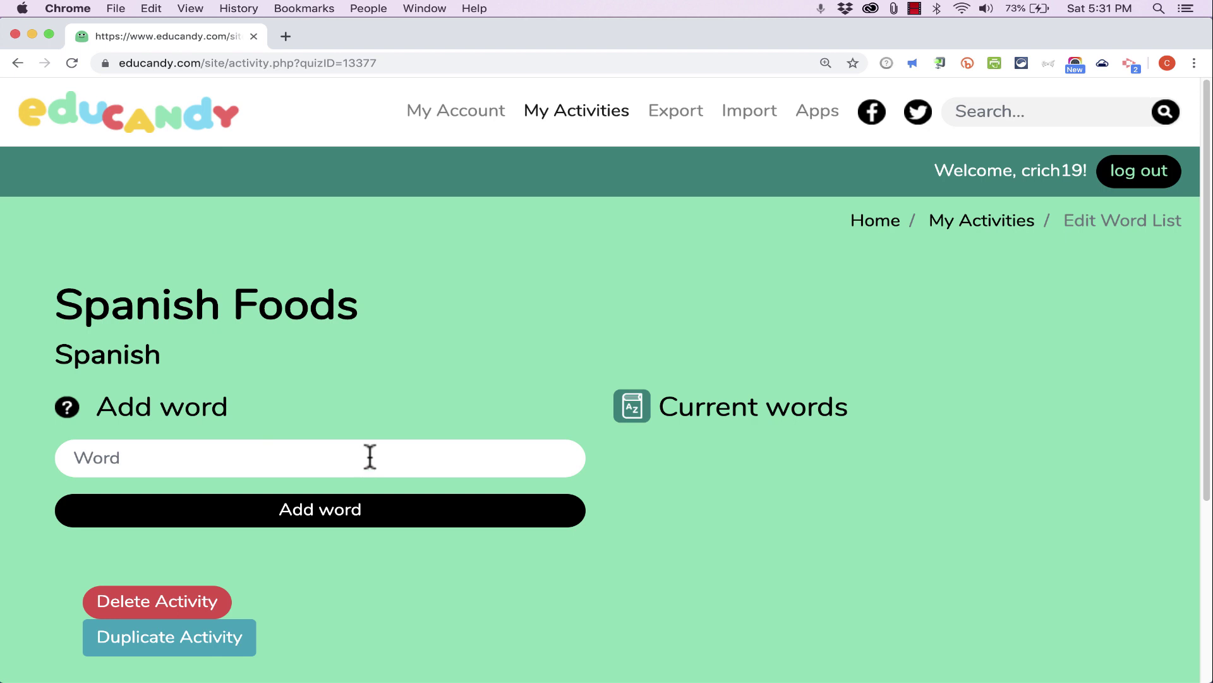
Add the food words agua, manzana and leche to the Spanish Foods list
click(313, 445)
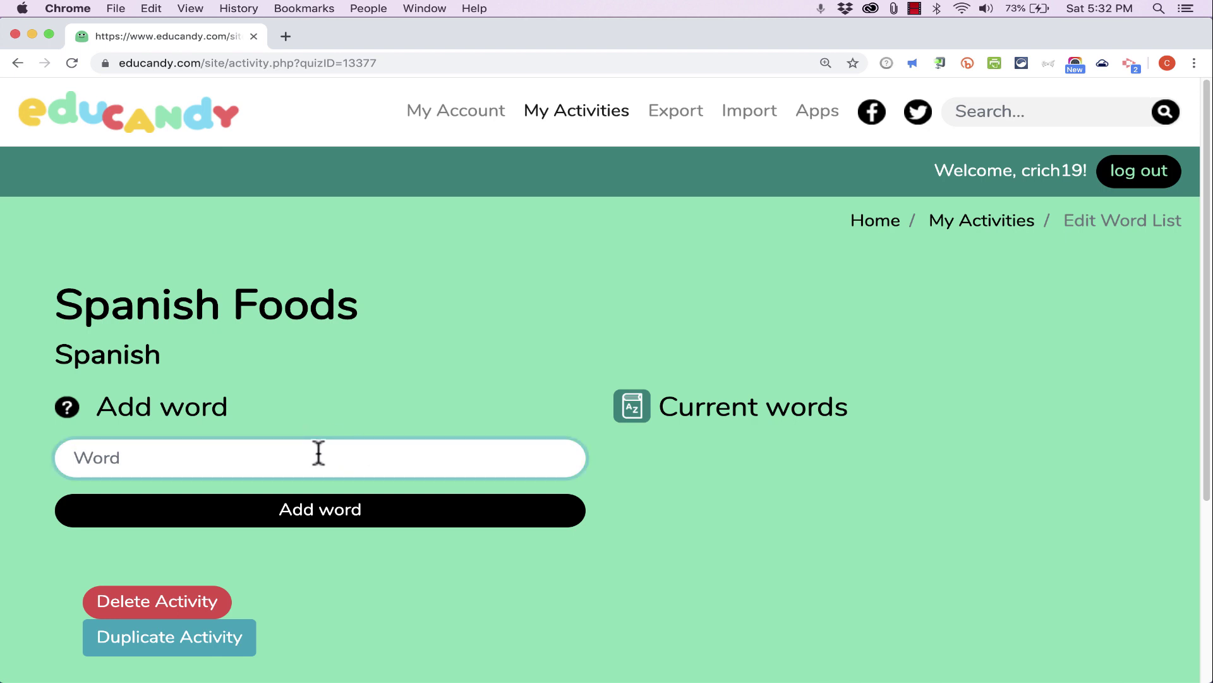
text(agua)
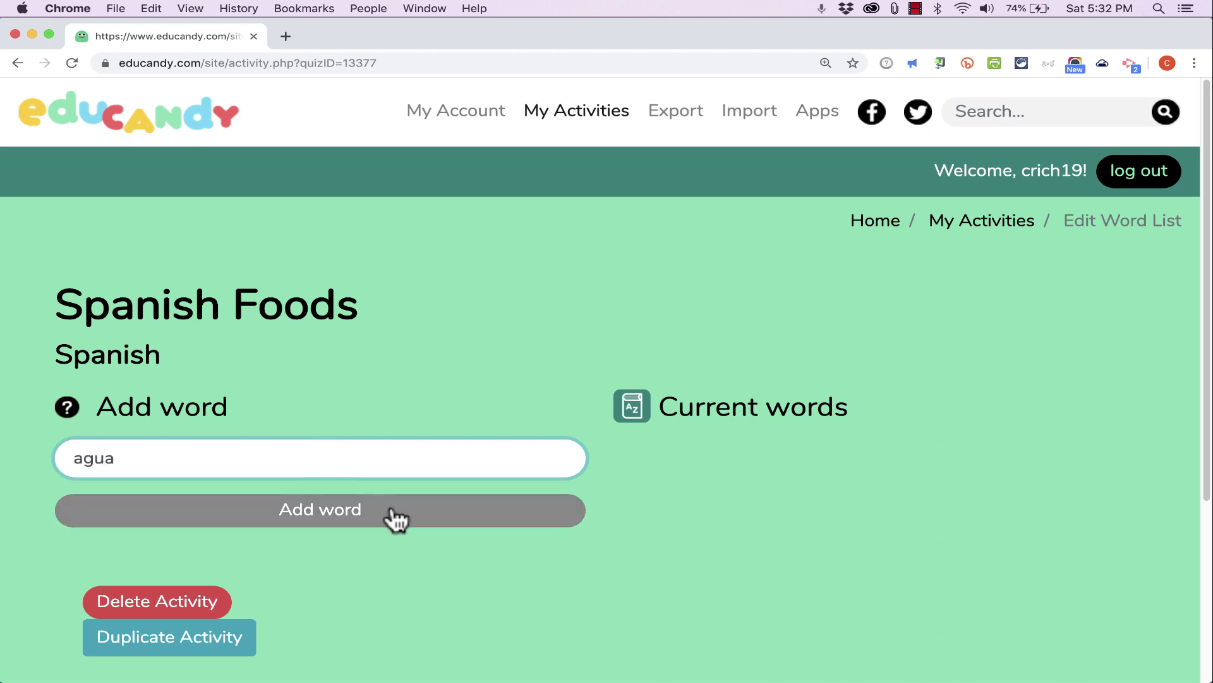
click(390, 520)
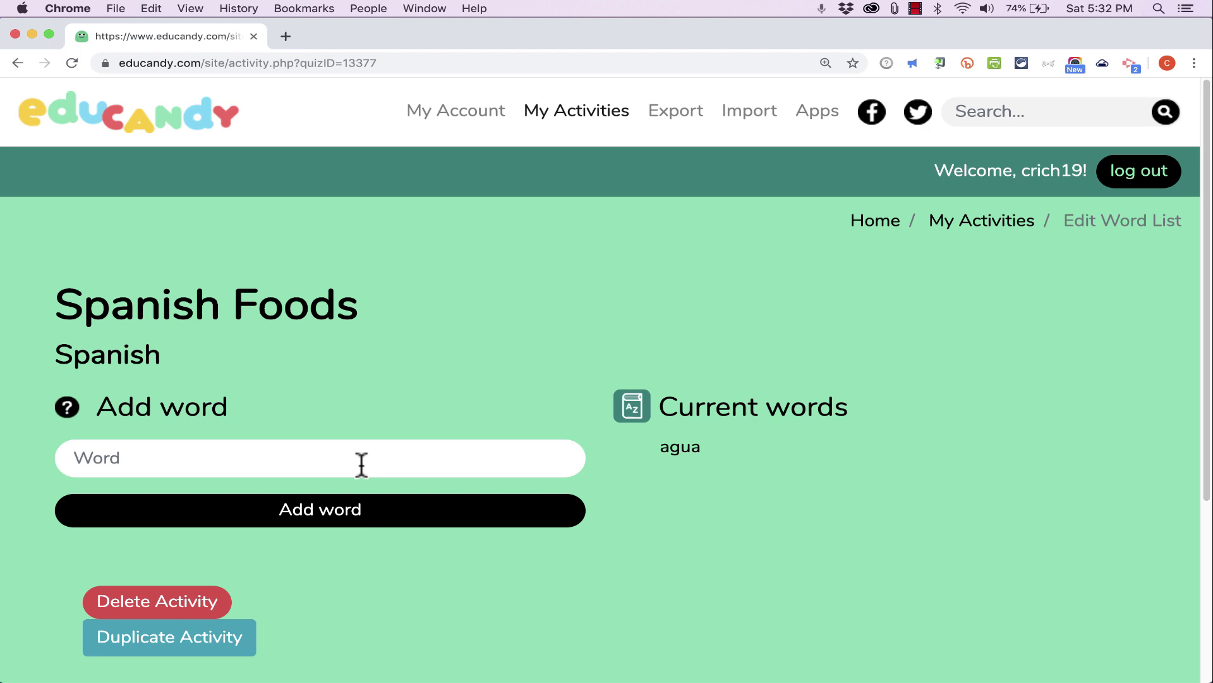
click(252, 456)
text(manzana)
click(366, 517)
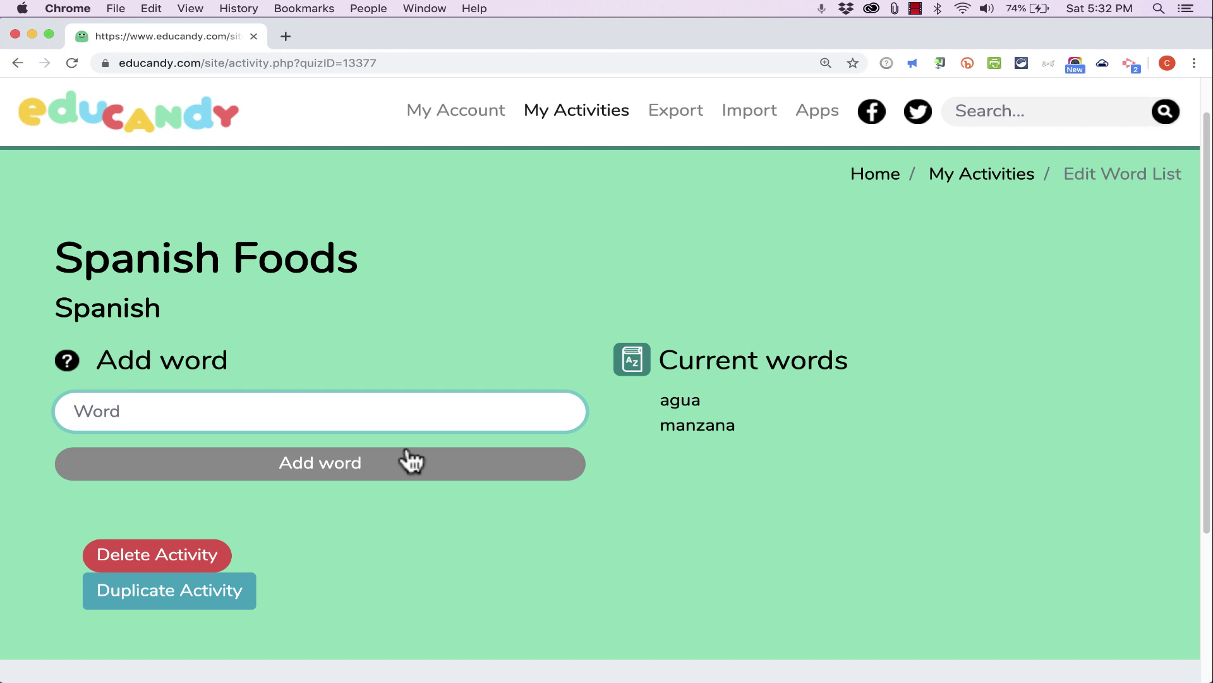
text(leche)
click(378, 470)
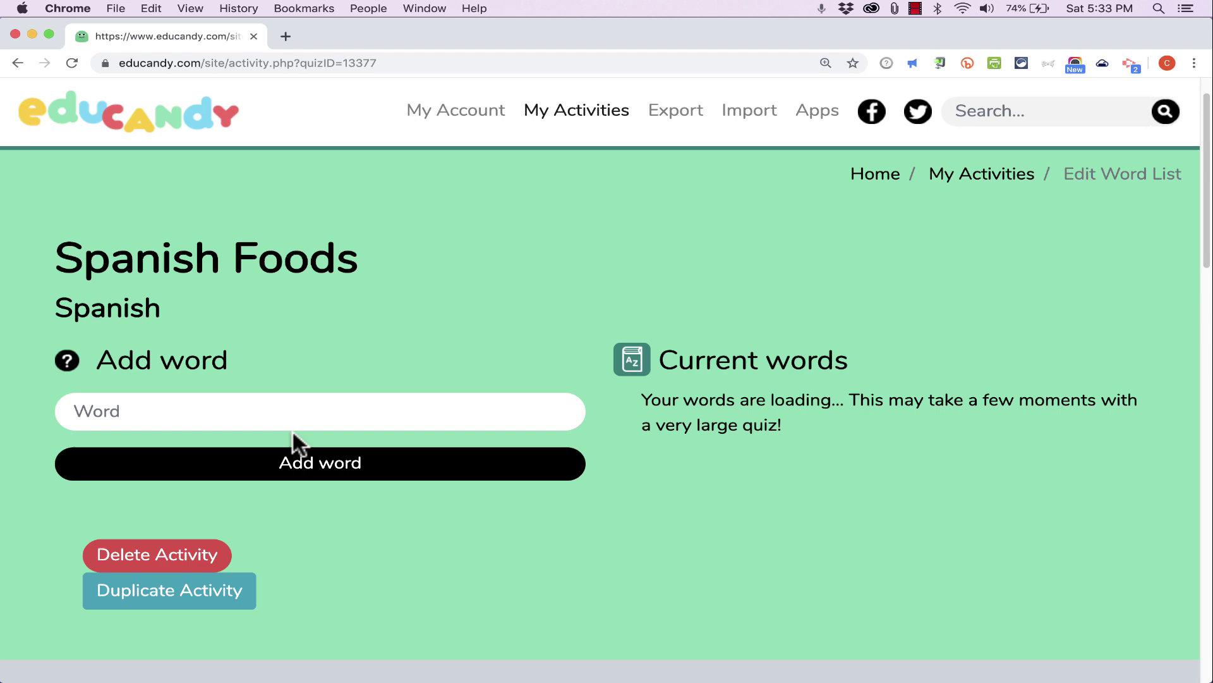
click(232, 414)
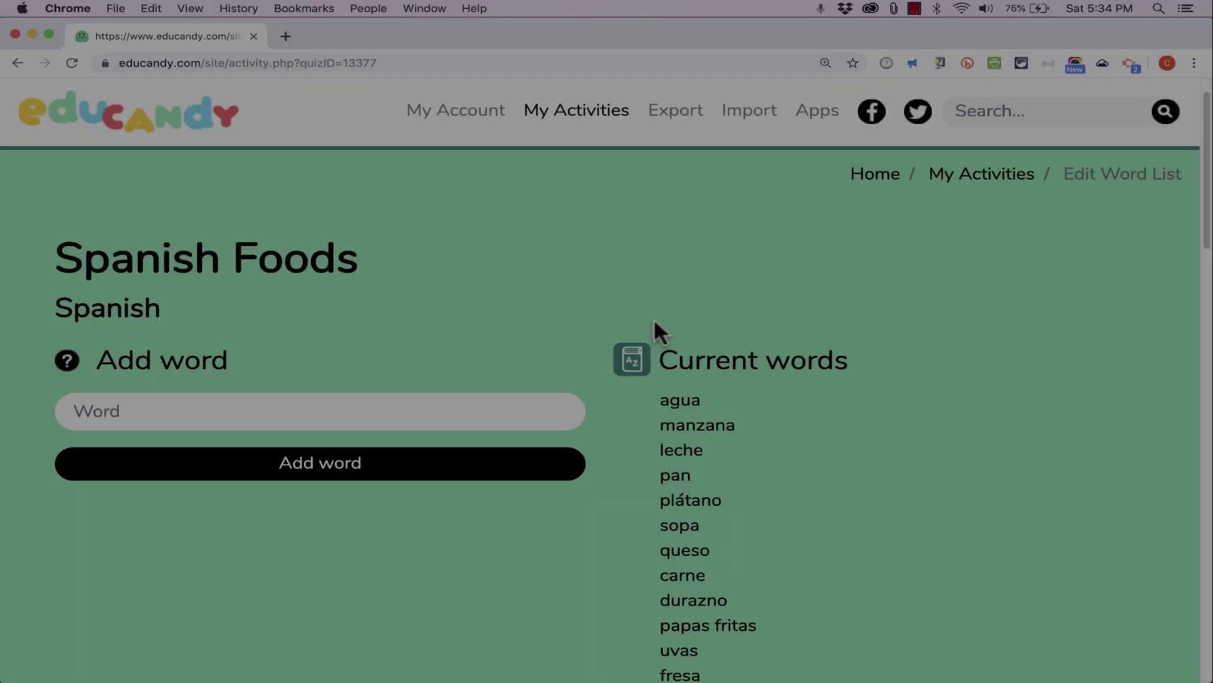
Scroll past the word list to the Word Search, Hangman and Anagrams game cards
scroll(651, 328, down, 4)
scroll(650, 335, up, 7)
scroll(647, 338, down, 3)
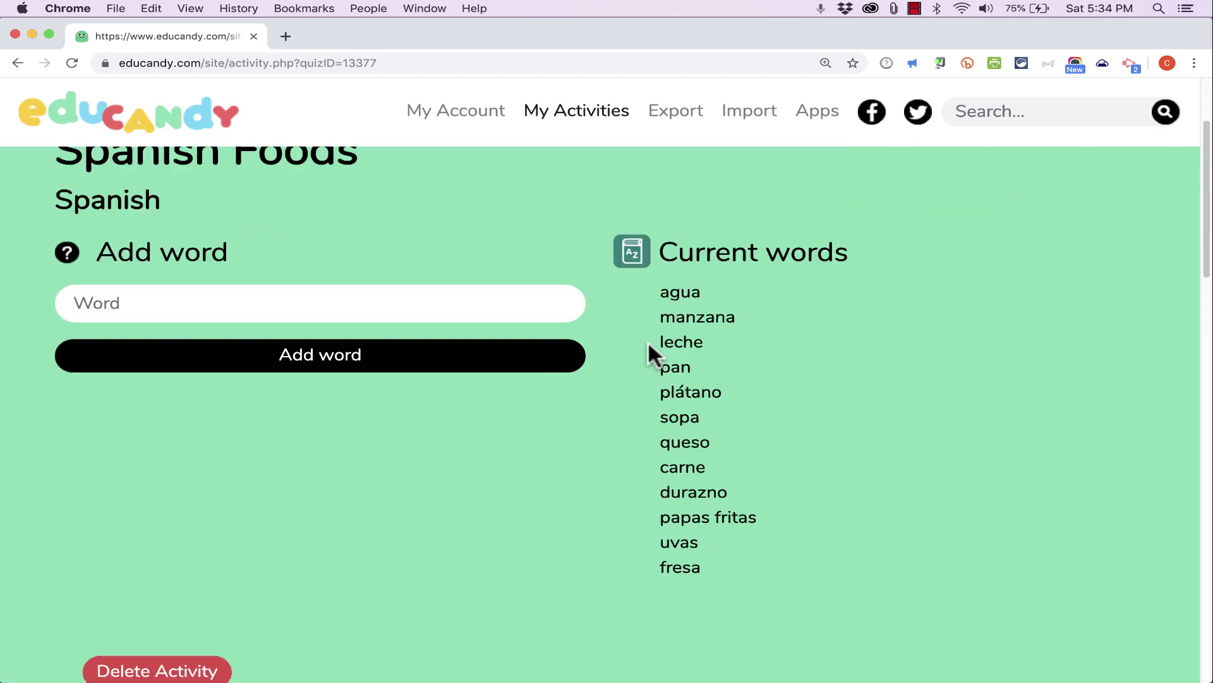
scroll(653, 352, down, 4)
scroll(653, 353, up, 6)
scroll(648, 355, down, 8)
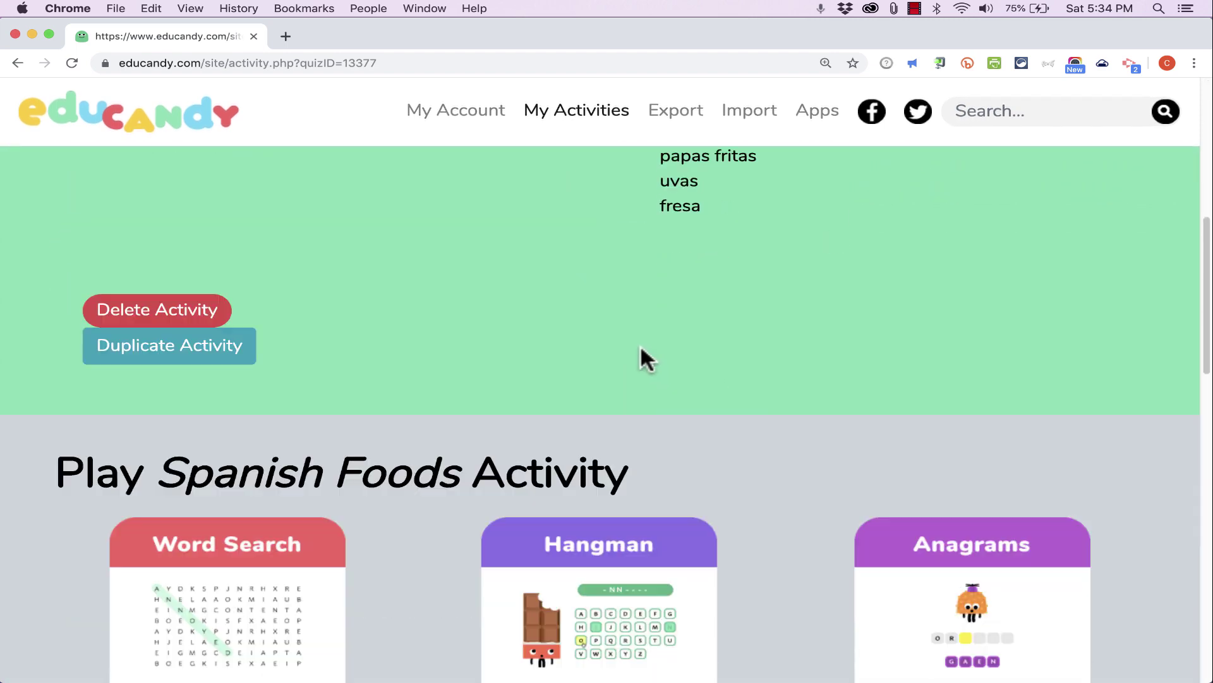
scroll(640, 344, down, 5)
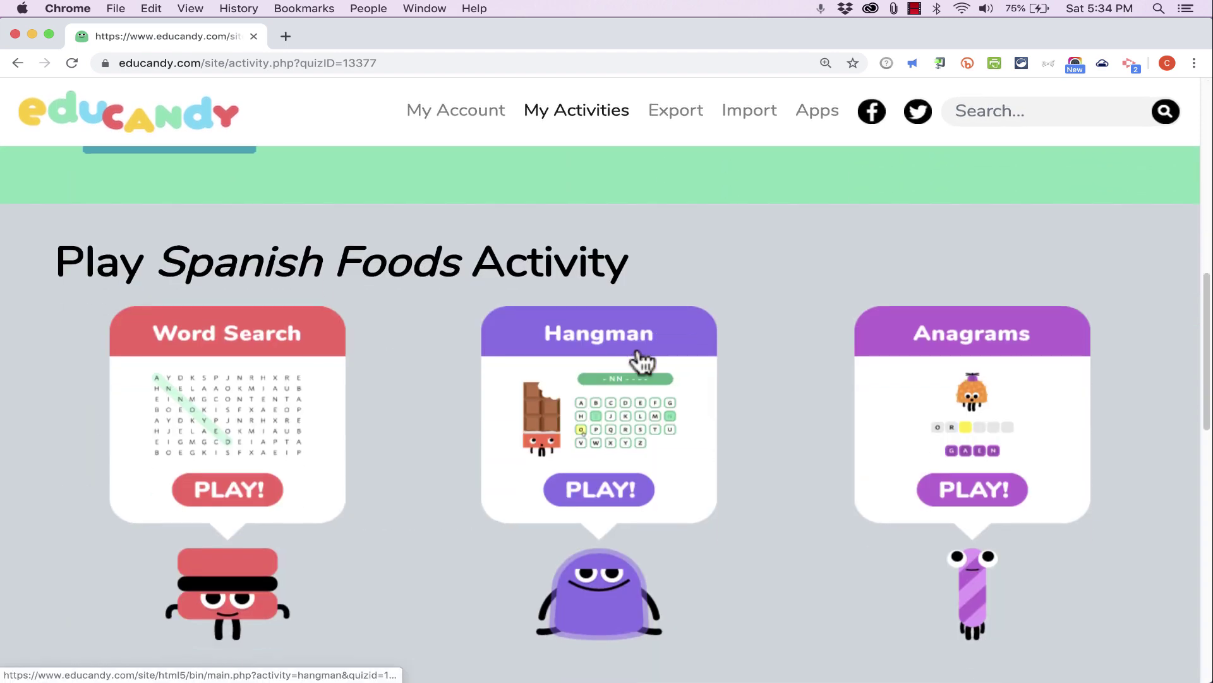
scroll(640, 360, down, 3)
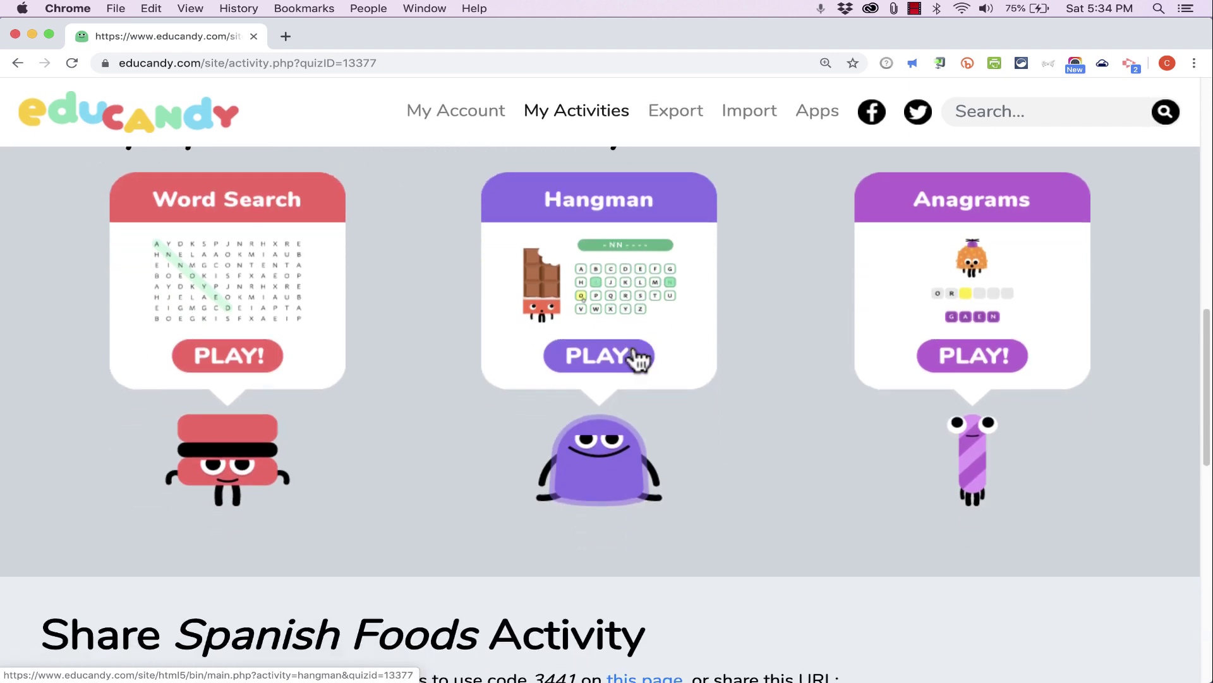
scroll(637, 358, up, 2)
scroll(628, 354, up, 10)
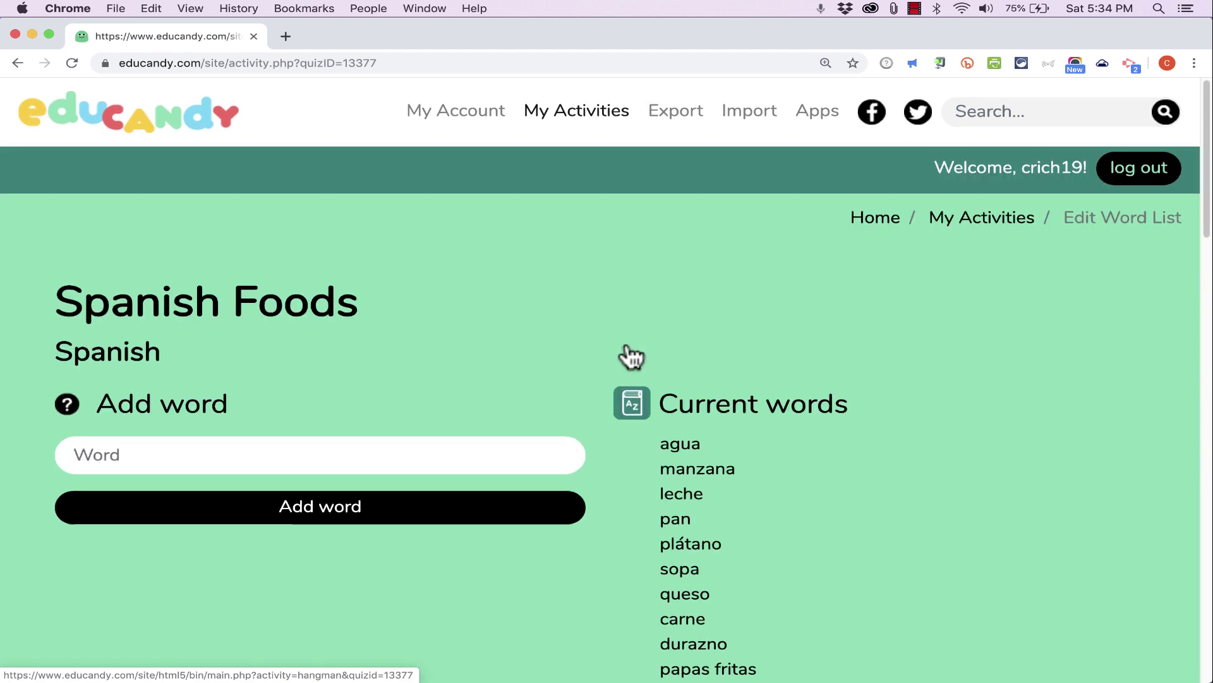
scroll(627, 353, down, 10)
scroll(528, 316, up, 5)
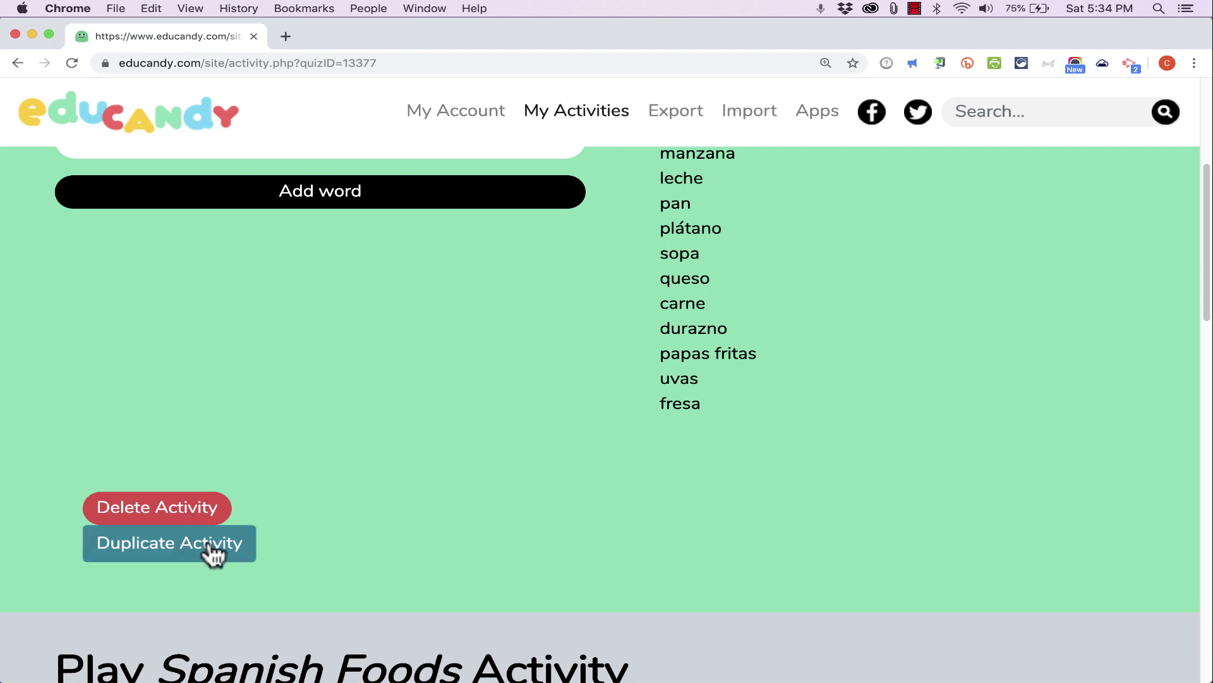
scroll(948, 379, up, 2)
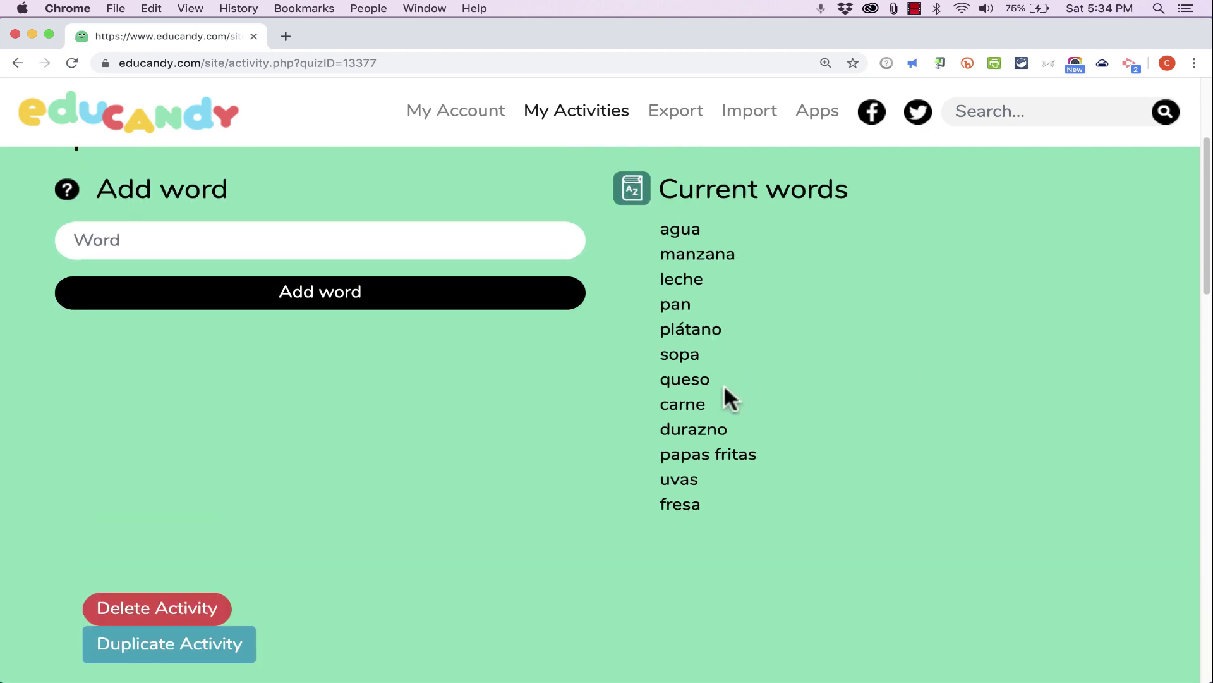
scroll(719, 449, down, 8)
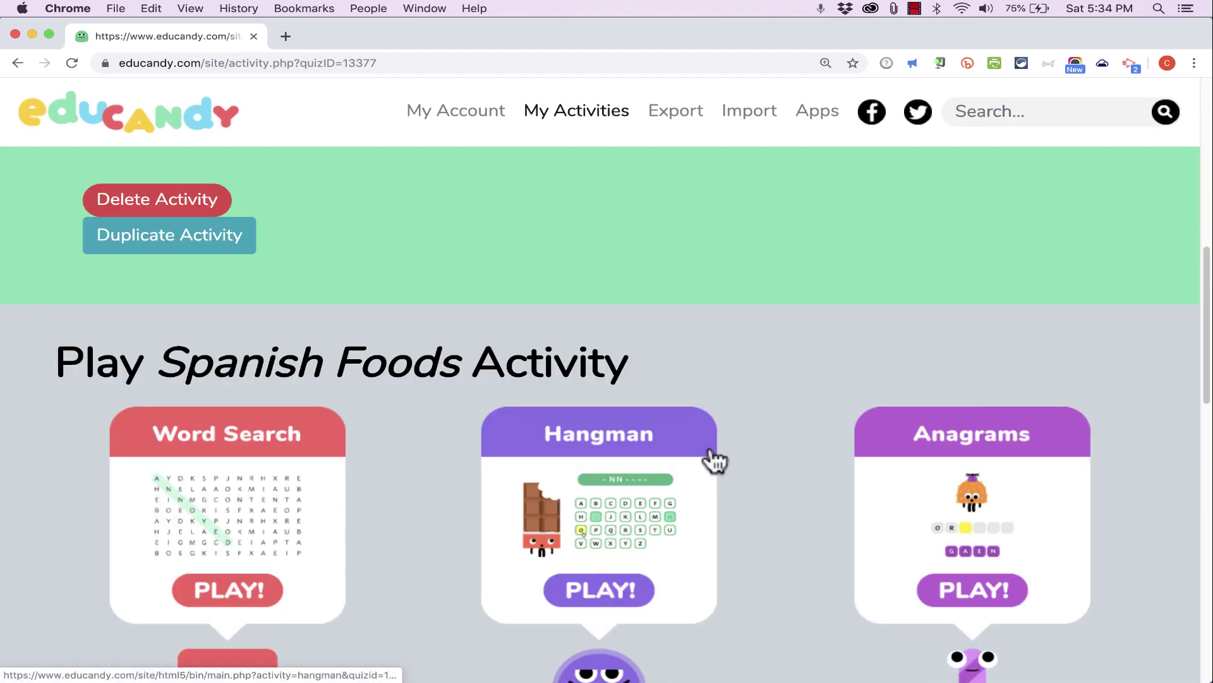
scroll(667, 357, down, 3)
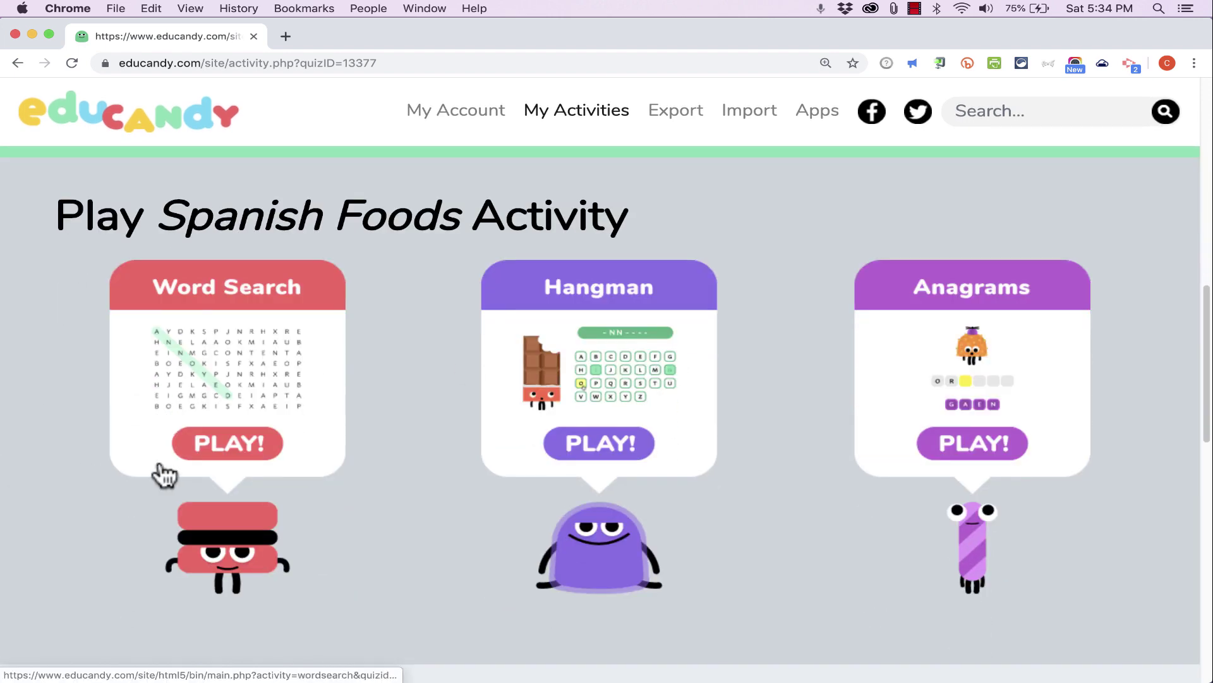
Play the Spanish Foods word search zoomed out, finding plátano, carne and papas fritas
click(233, 447)
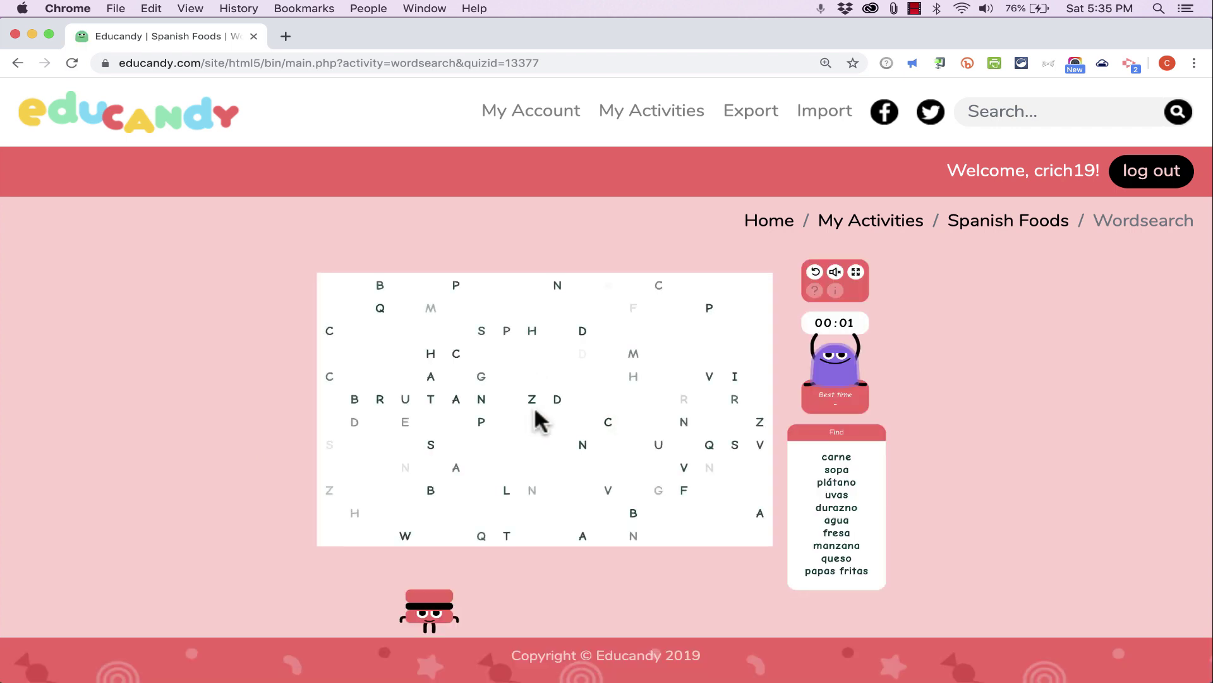
key(super+minus)
key(super+minus)
key(super+minus)
key(super+minus)
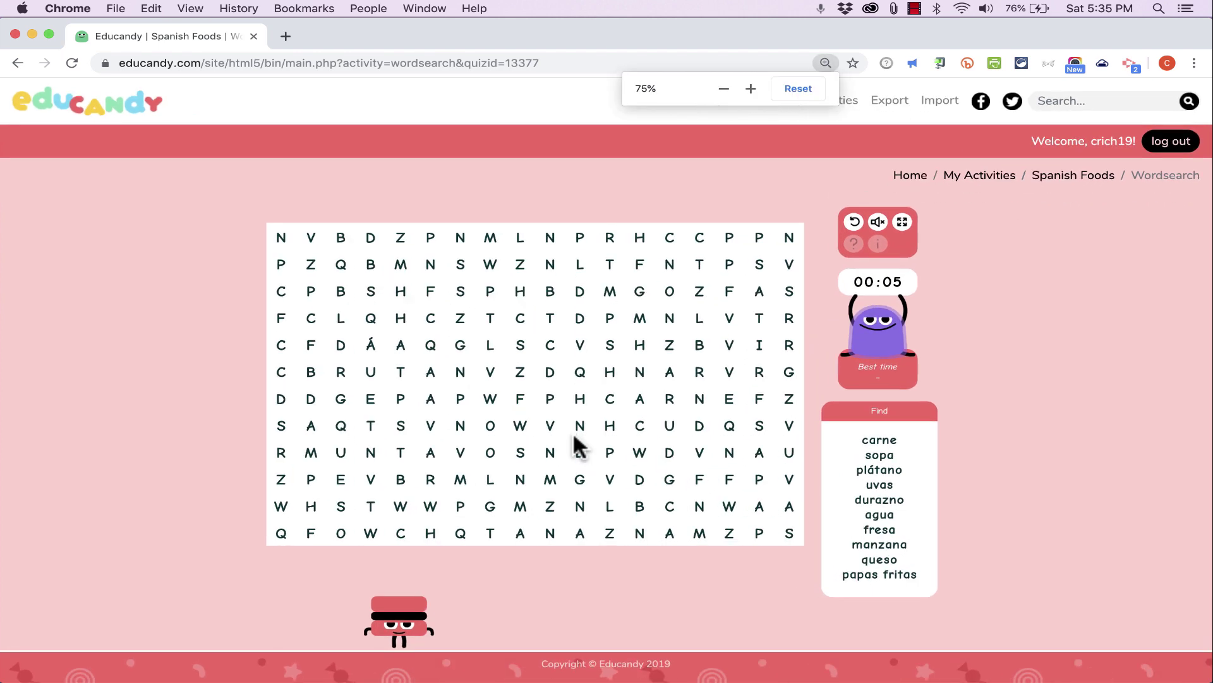
key(super+minus)
key(super+minus)
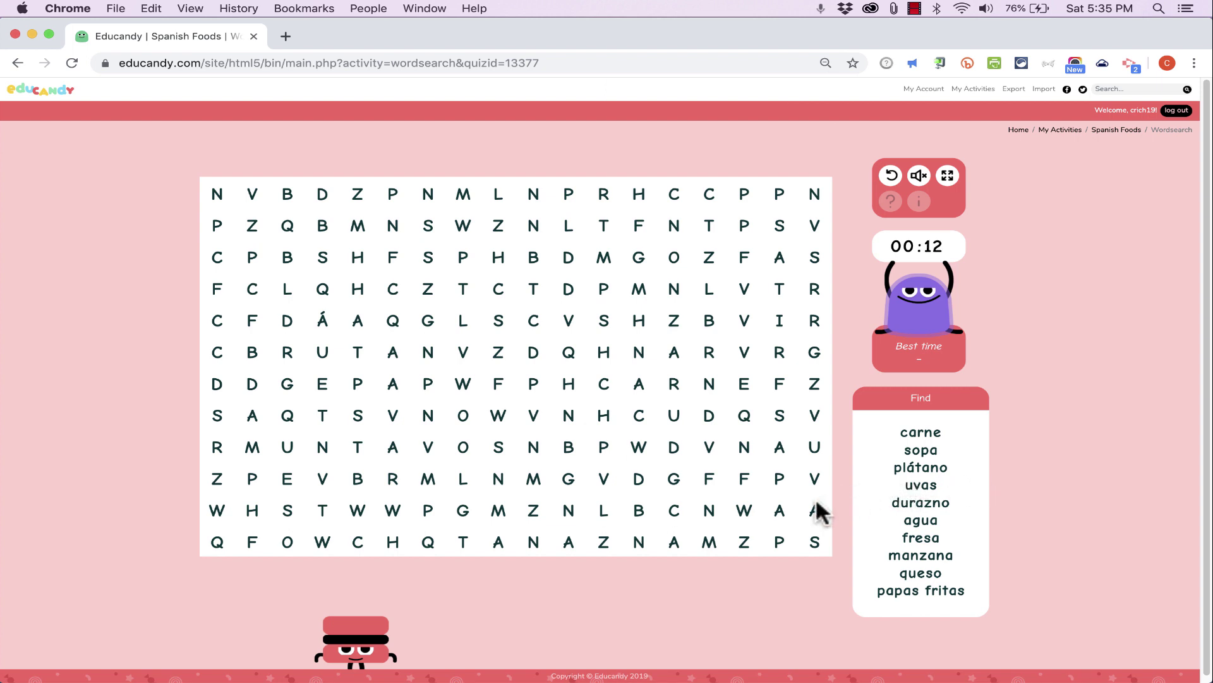
click(256, 262)
drag(257, 263, 492, 466)
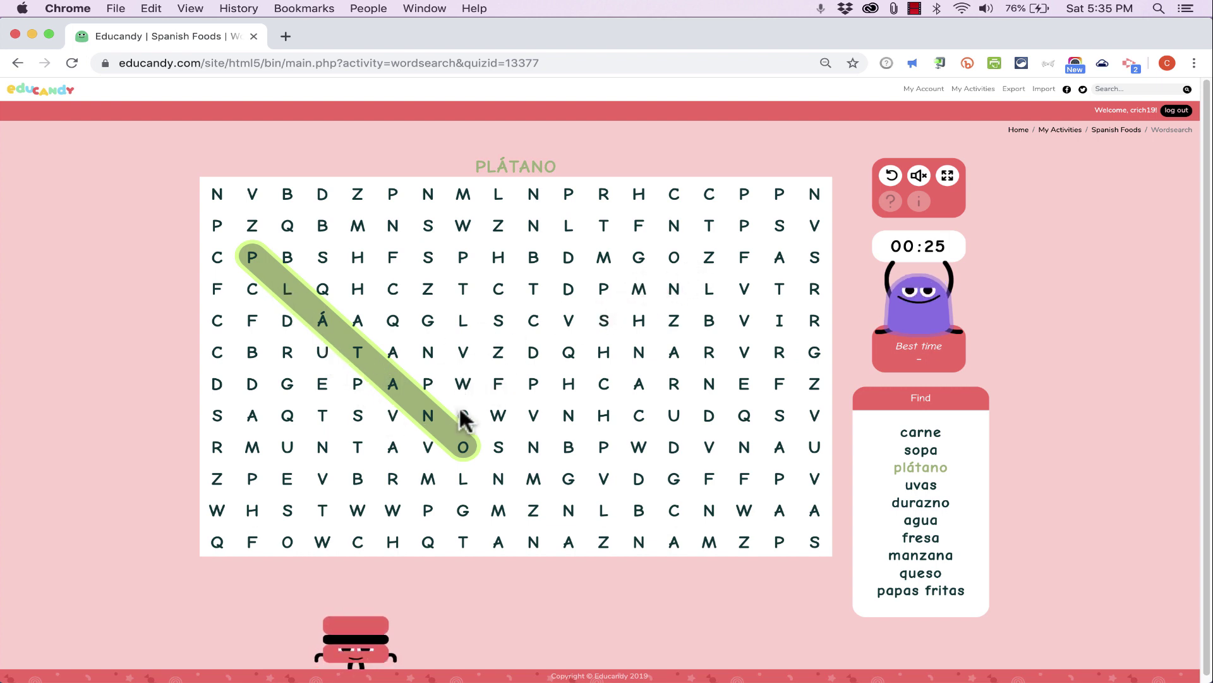
drag(603, 383, 756, 387)
drag(756, 387, 752, 385)
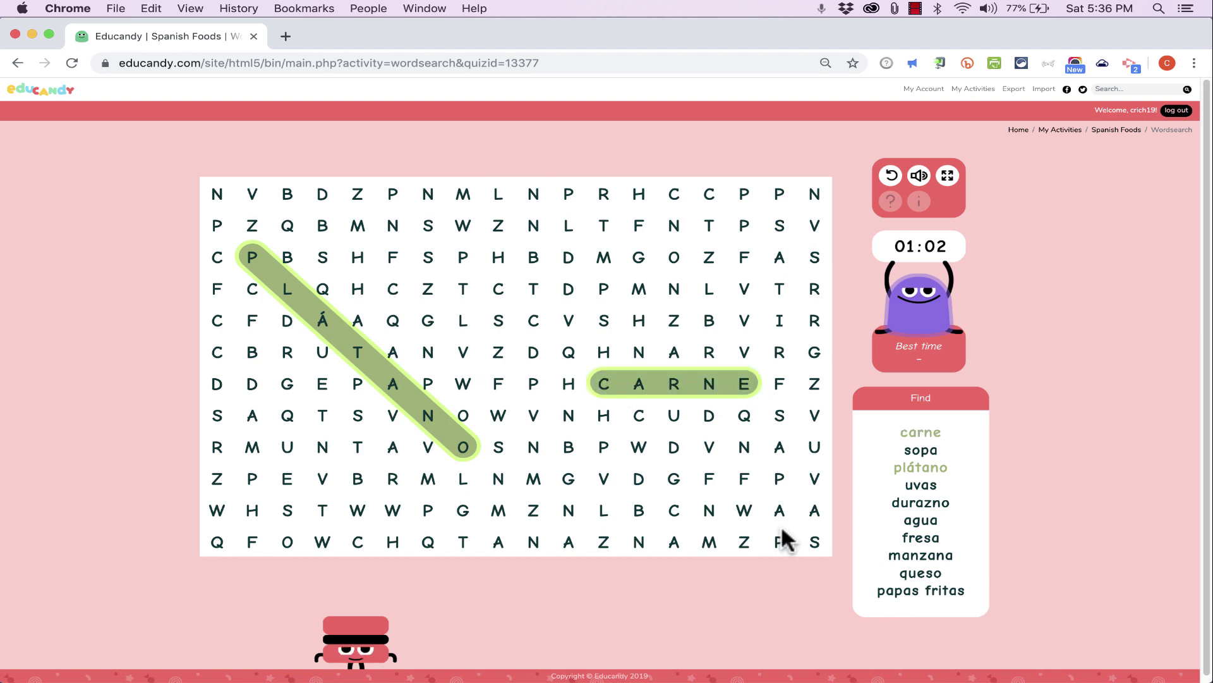
drag(780, 538, 779, 225)
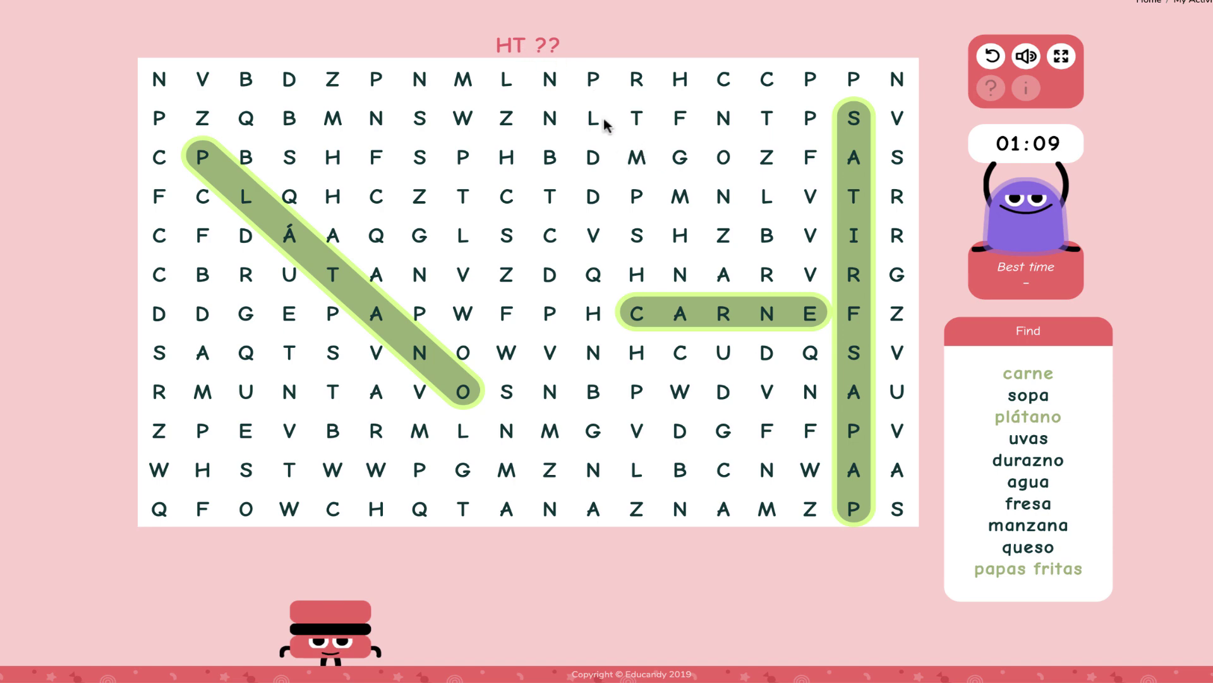
Restart the word search with a new grid full screen and find PLÁTANO
click(990, 63)
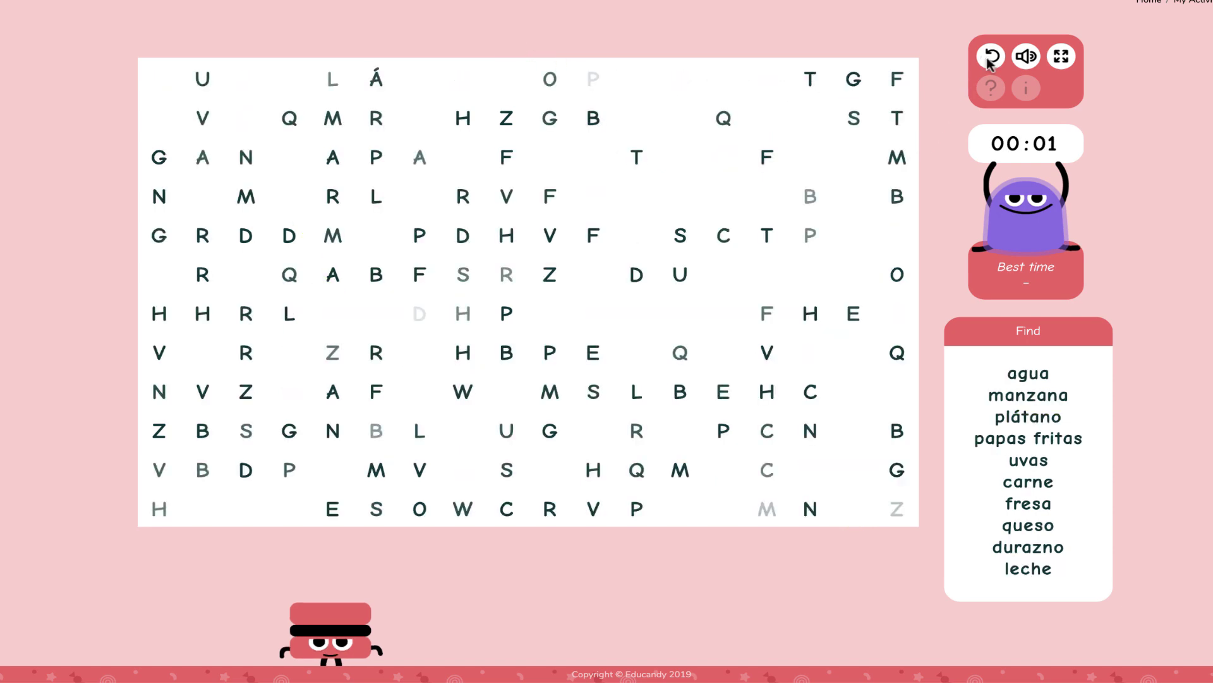
click(990, 66)
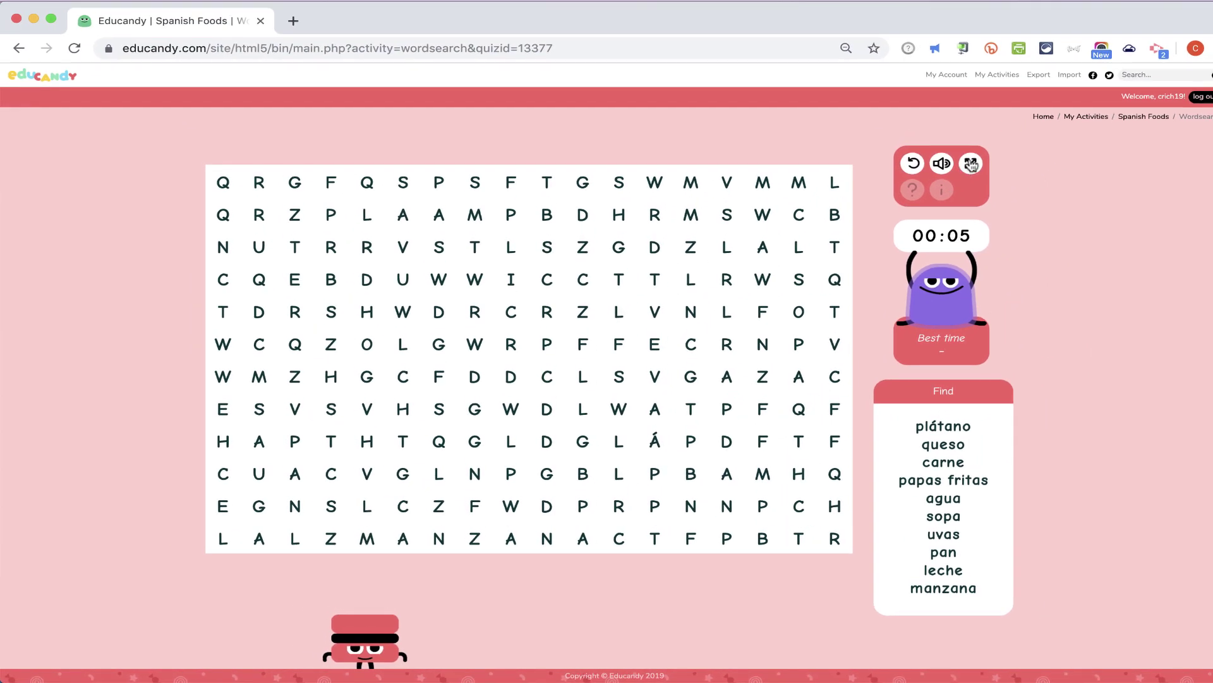
click(971, 164)
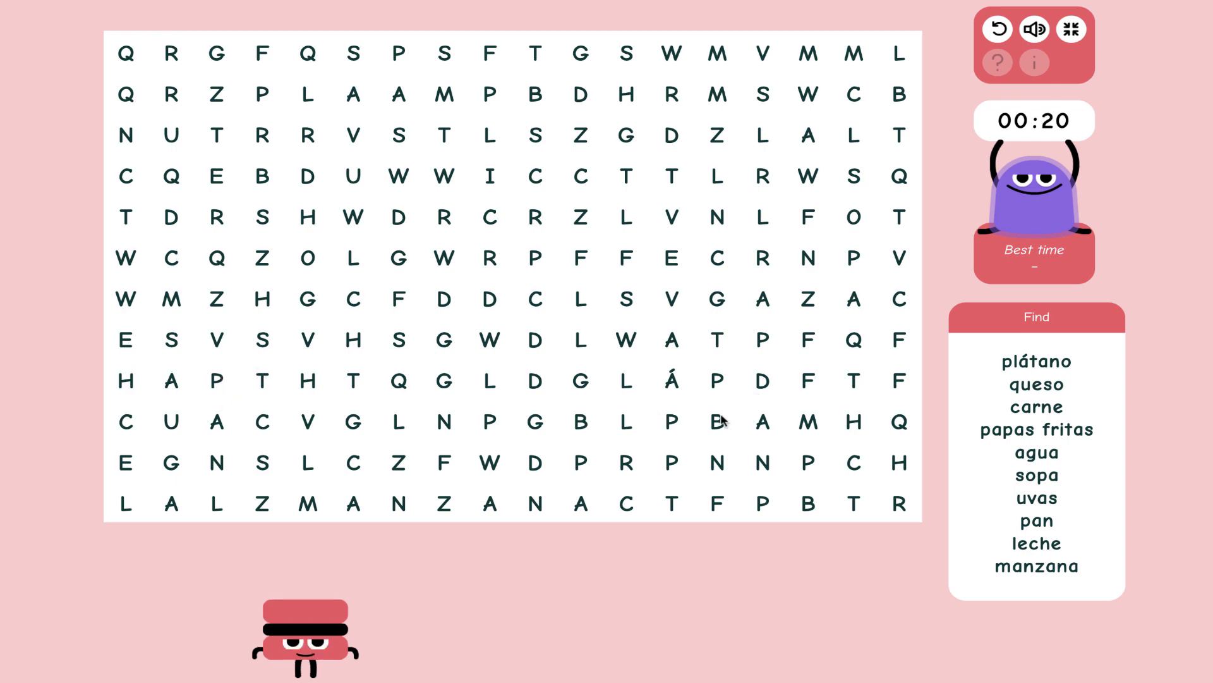
drag(581, 466, 910, 211)
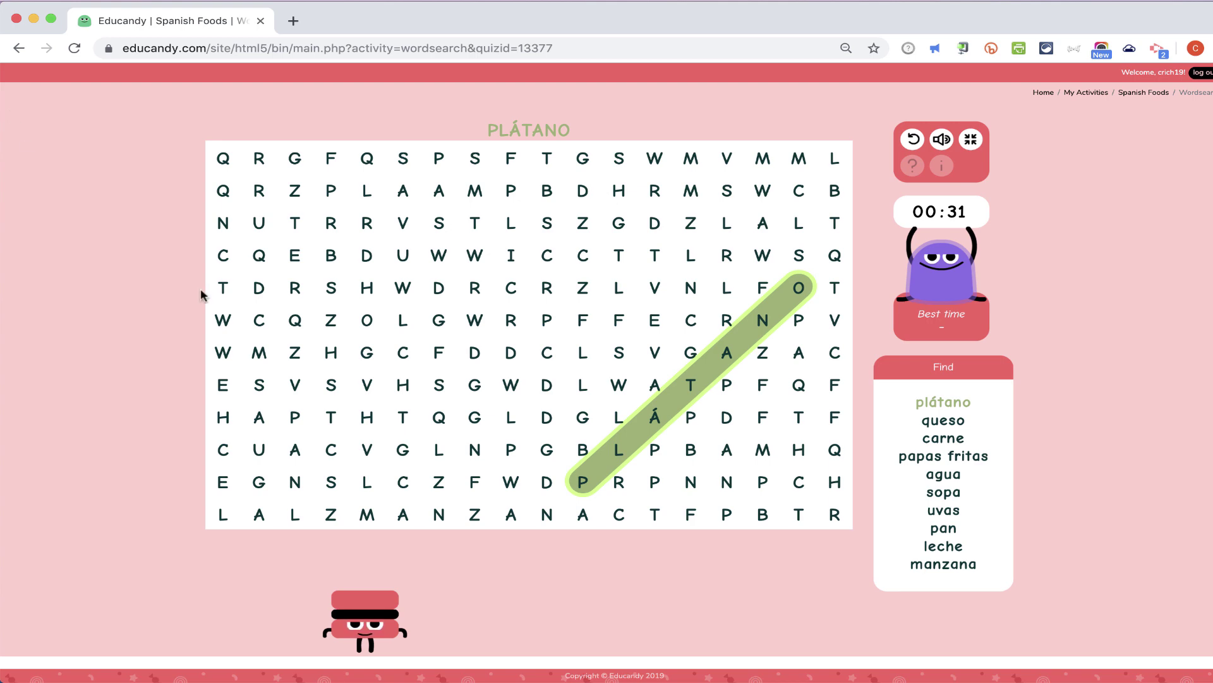
Return to Spanish Foods at normal zoom and start Hangman full screen
click(19, 49)
key(super+equal)
key(super+equal)
key(super+equal)
key(super+equal)
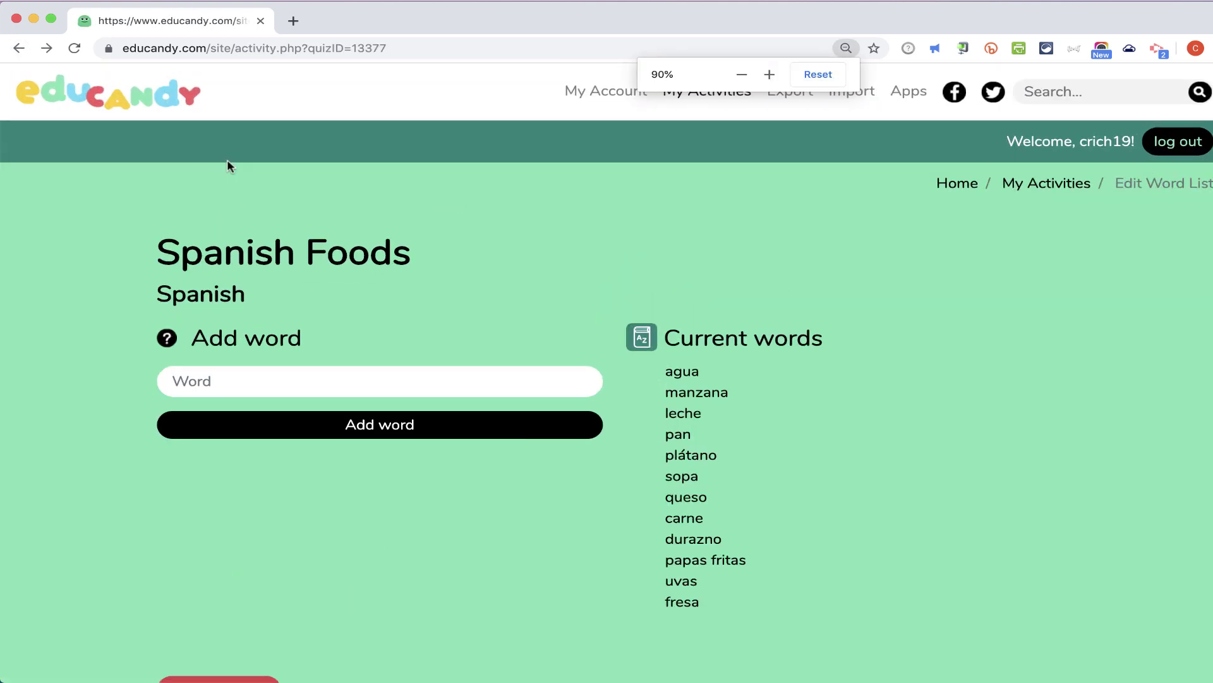
key(super+equal)
scroll(617, 314, down, 10)
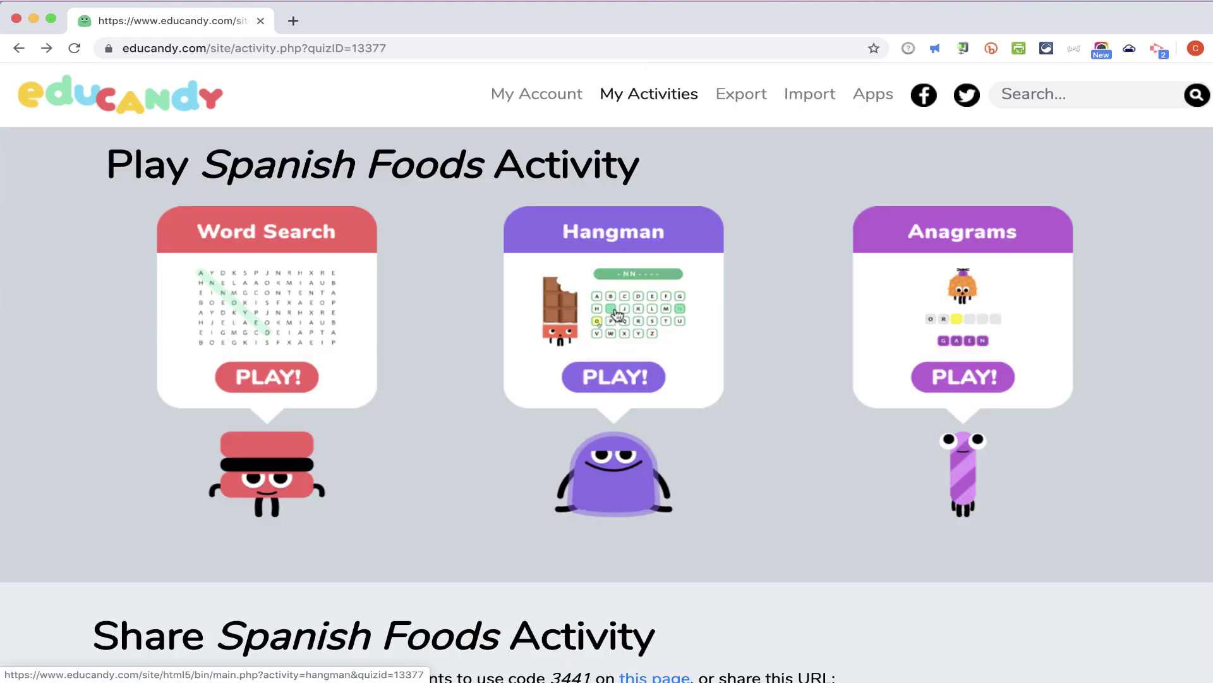
click(621, 378)
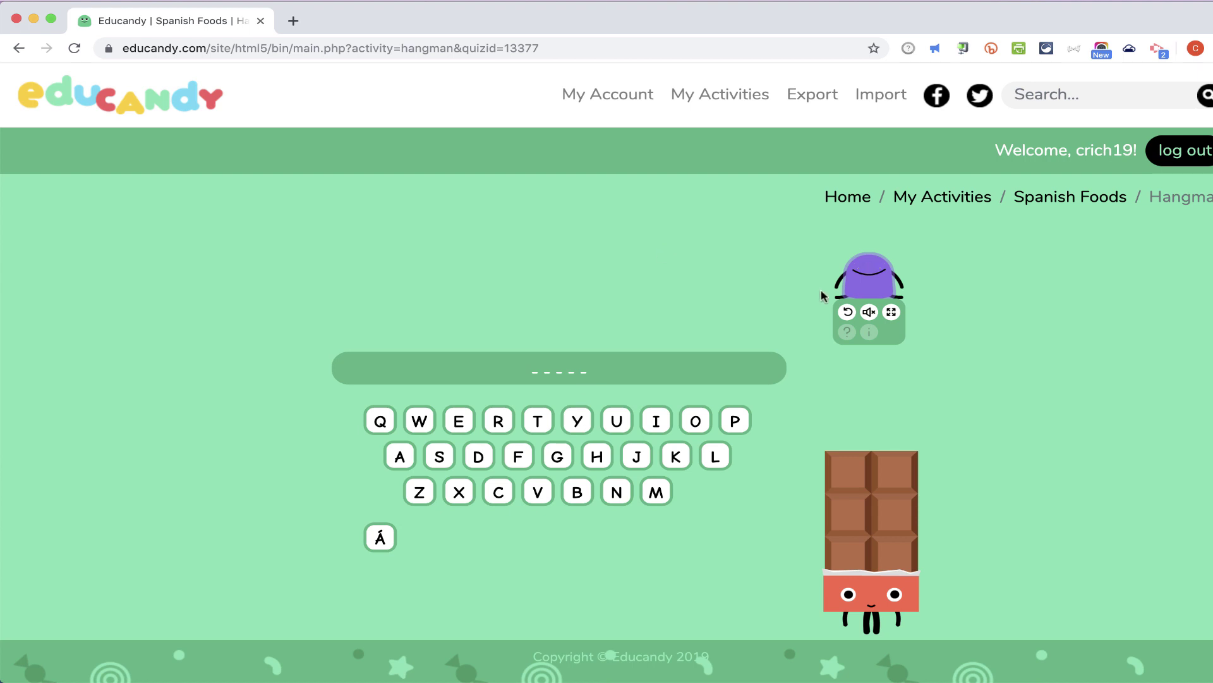
click(891, 313)
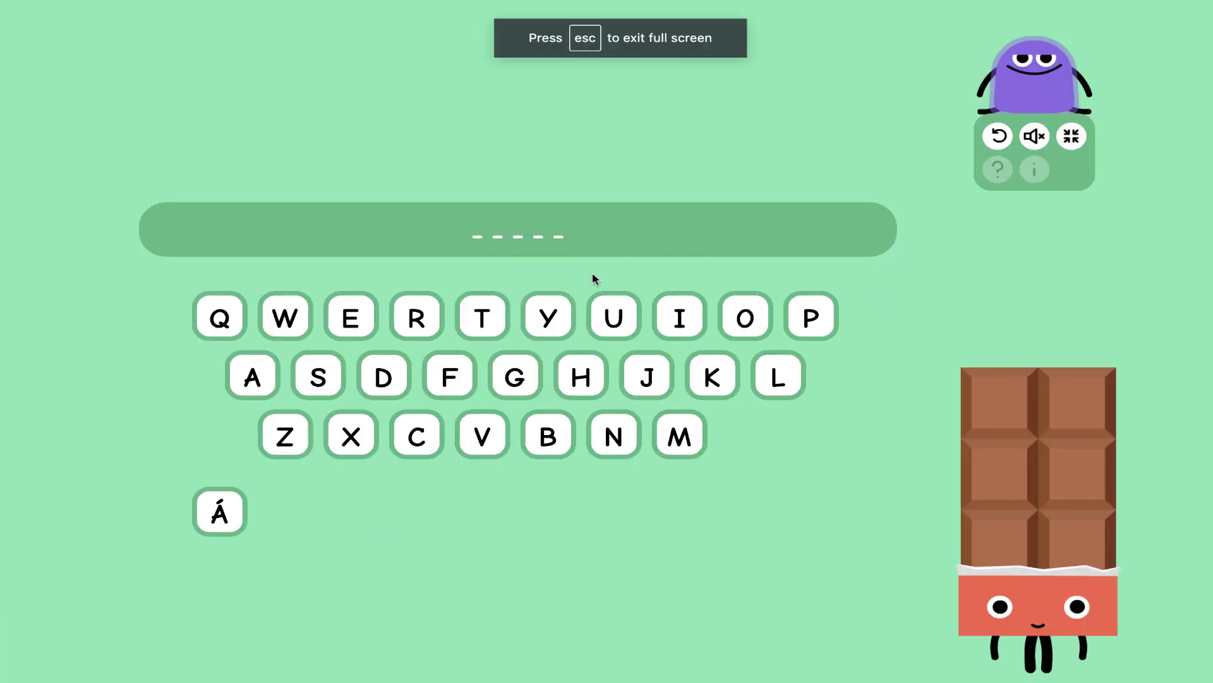
Guess letters E, G, R, T, Y, K and C until QUESO is revealed
click(351, 317)
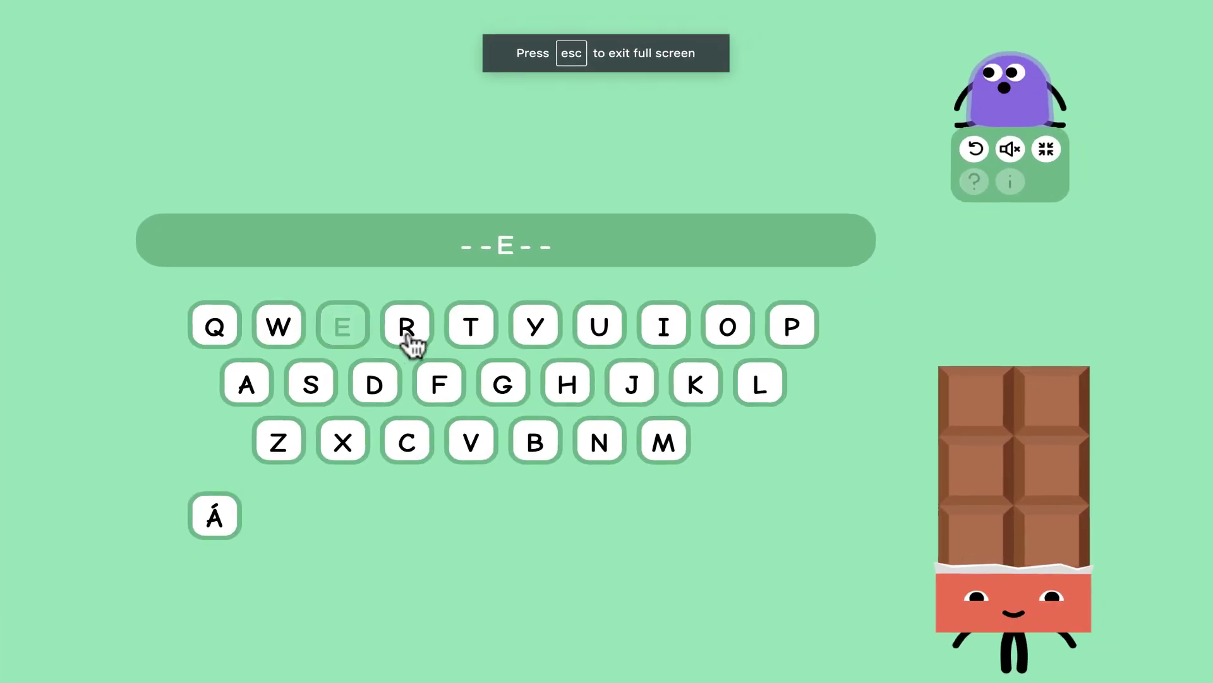
click(503, 384)
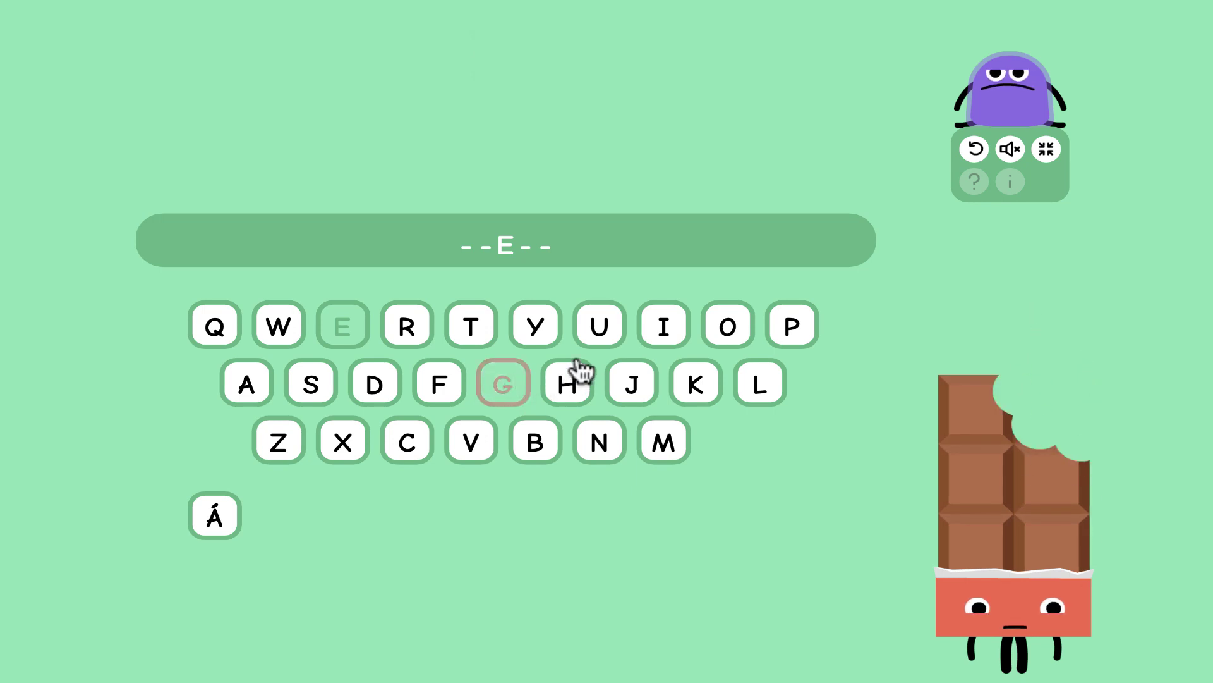
key(r)
key(t)
key(y)
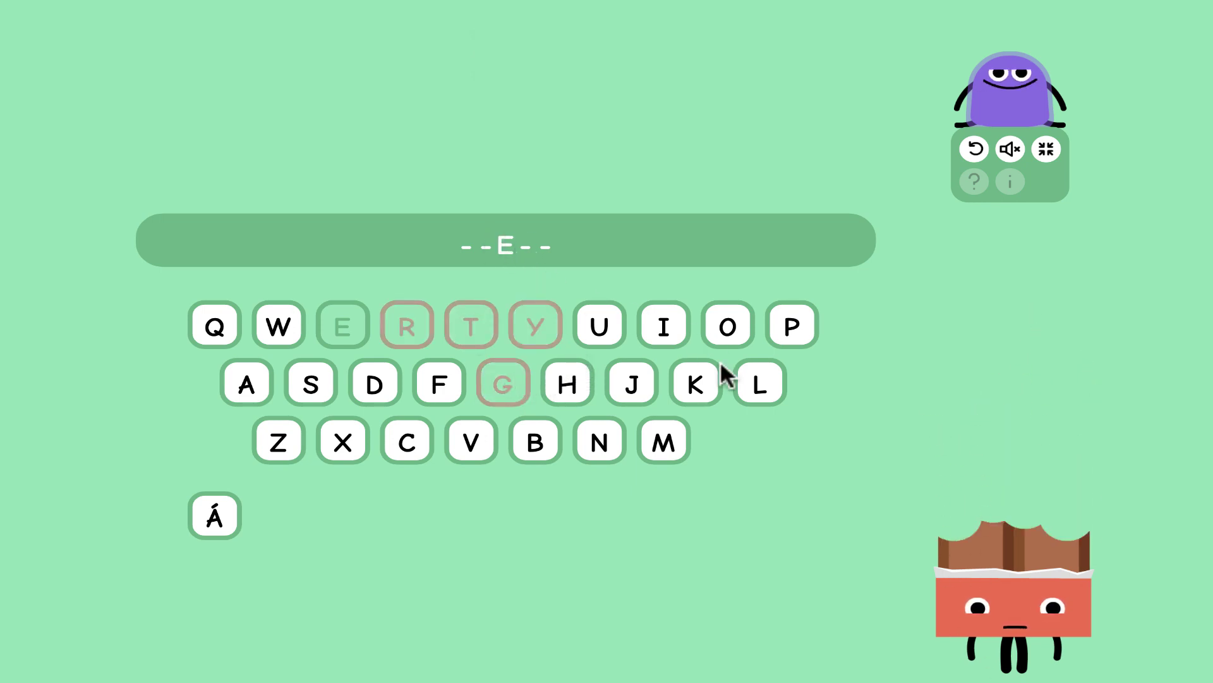
click(692, 395)
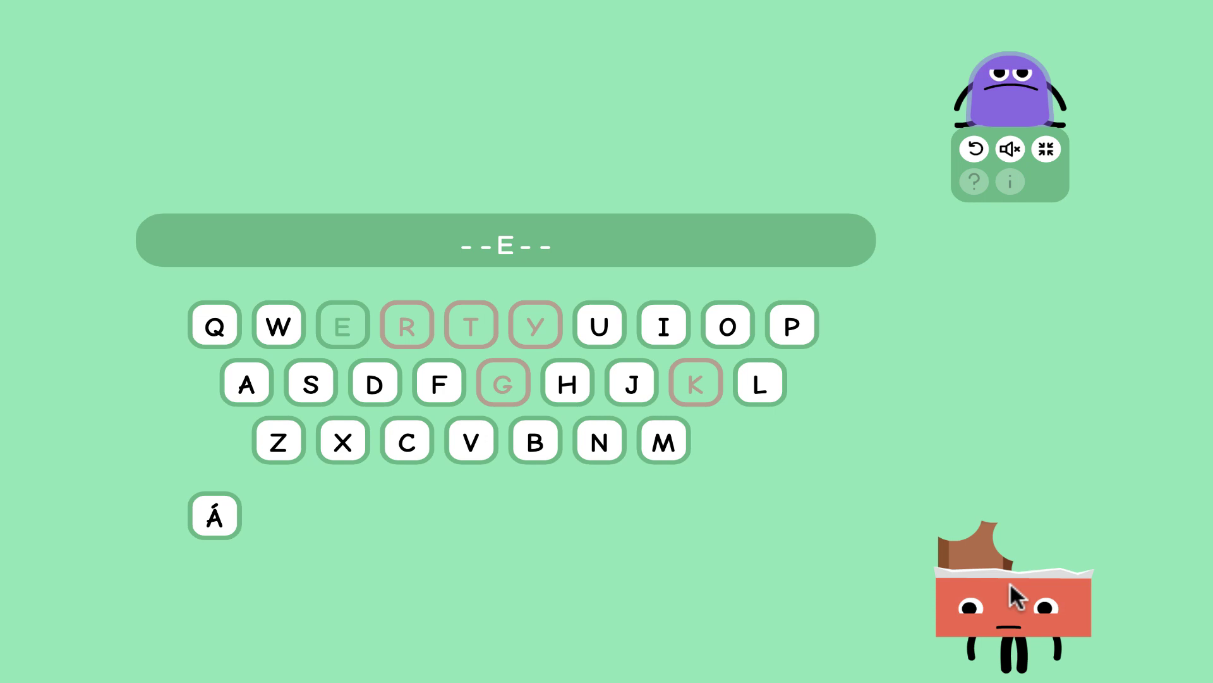
click(410, 449)
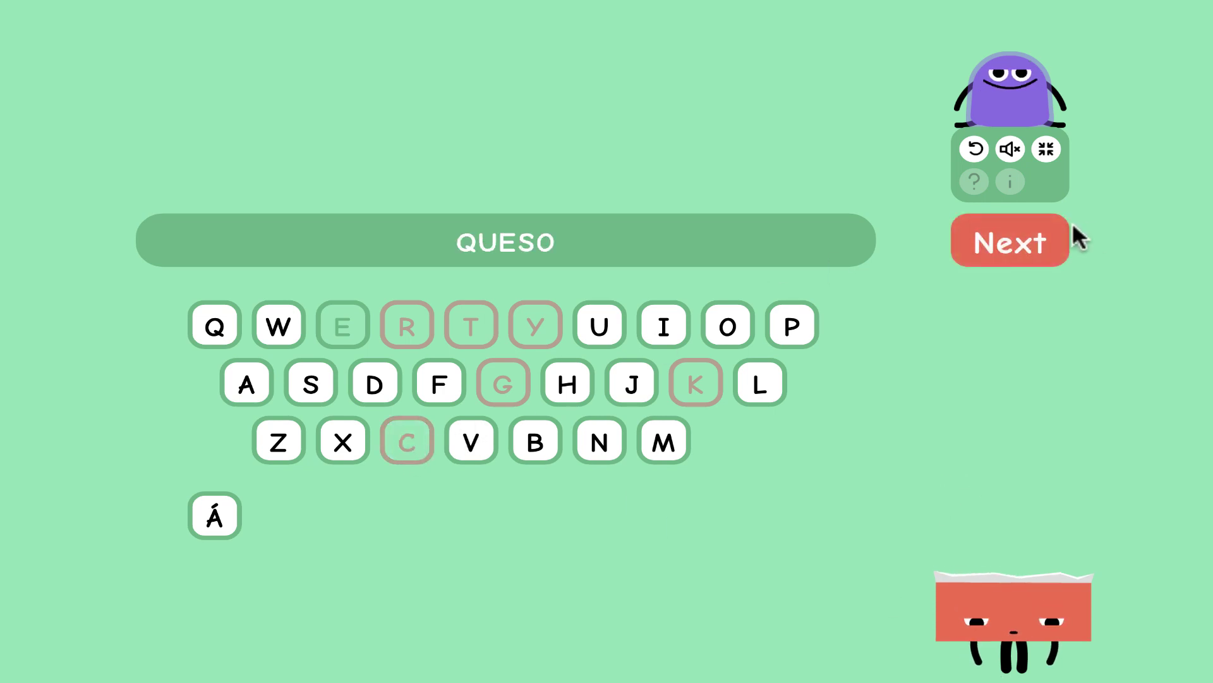
Leave Hangman and start the Spanish Foods Anagrams game
click(1042, 244)
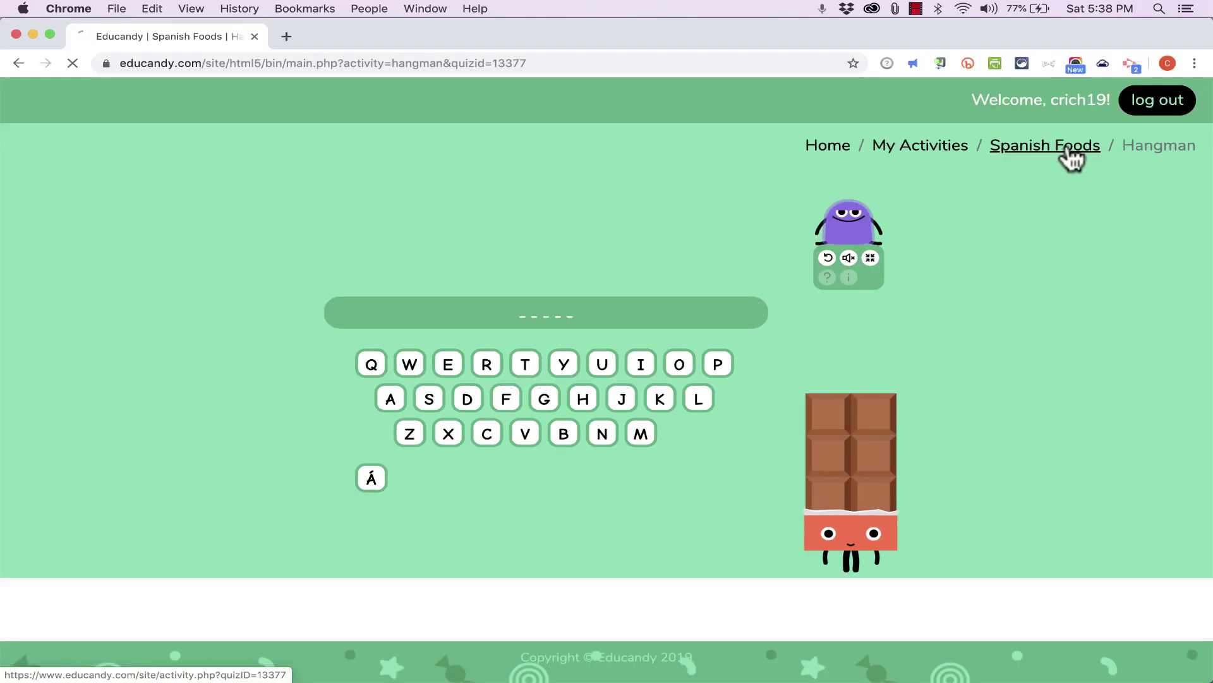
click(1068, 149)
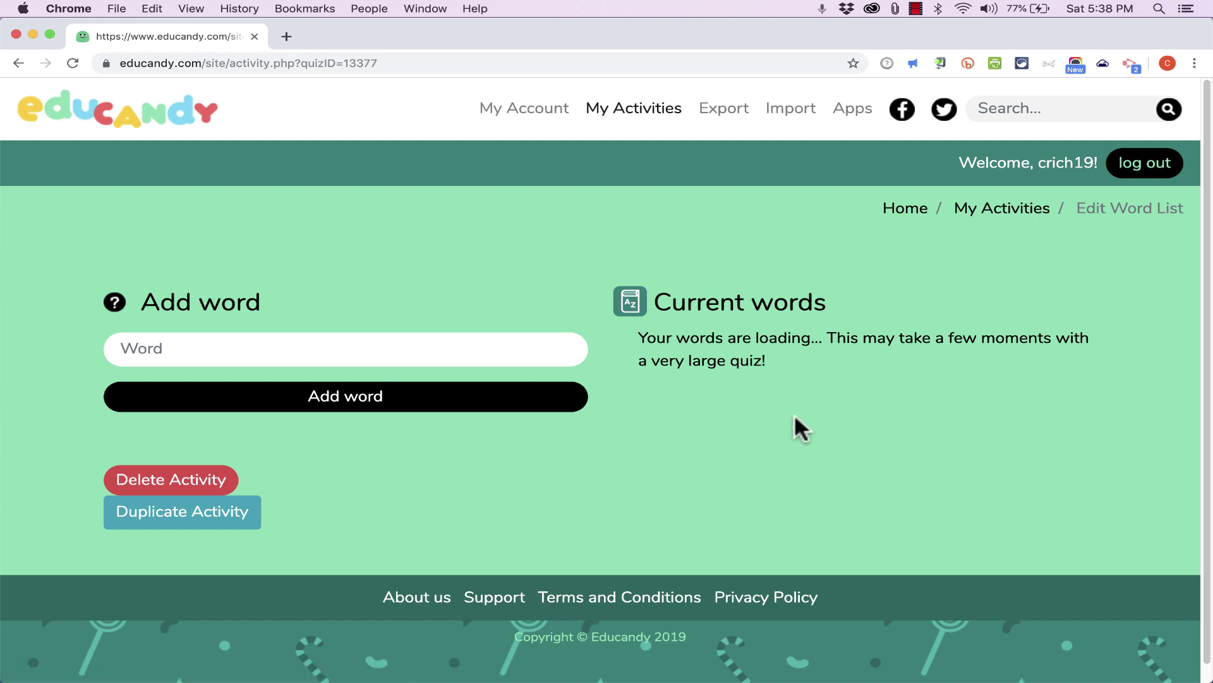
scroll(821, 430, down, 10)
click(918, 446)
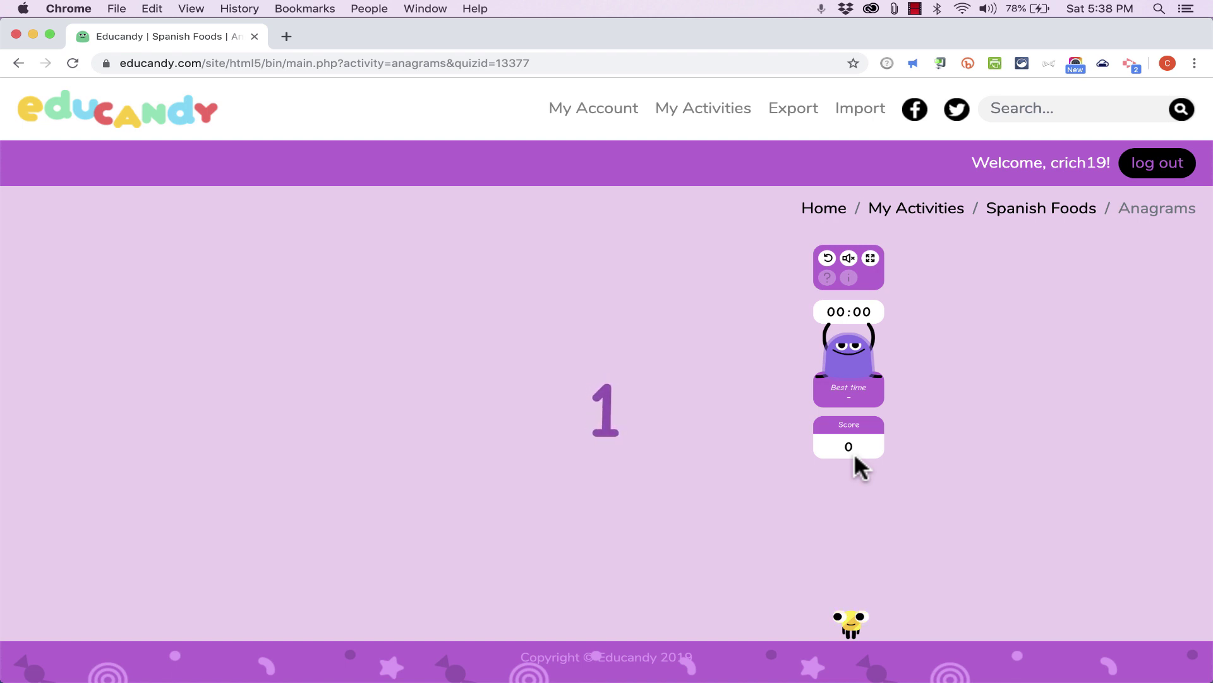
Solve the anagrams PAN and UVAS, then return to My Activities
click(609, 492)
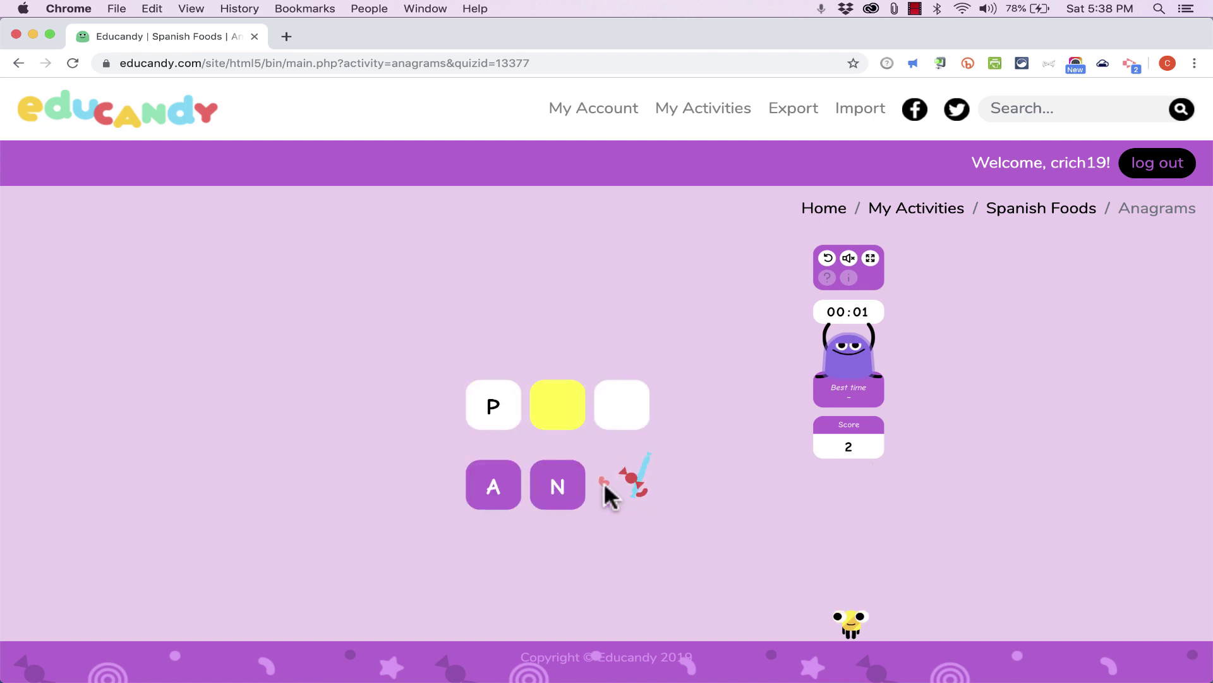
click(493, 499)
click(537, 499)
text(uvas)
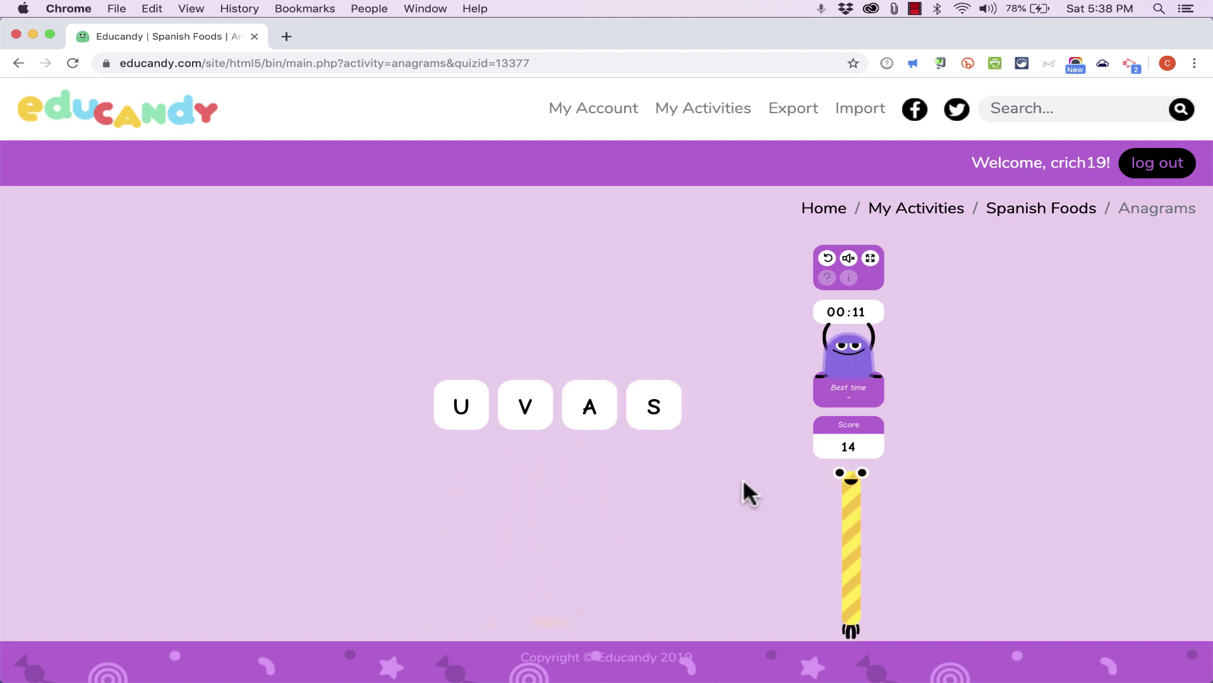
click(917, 214)
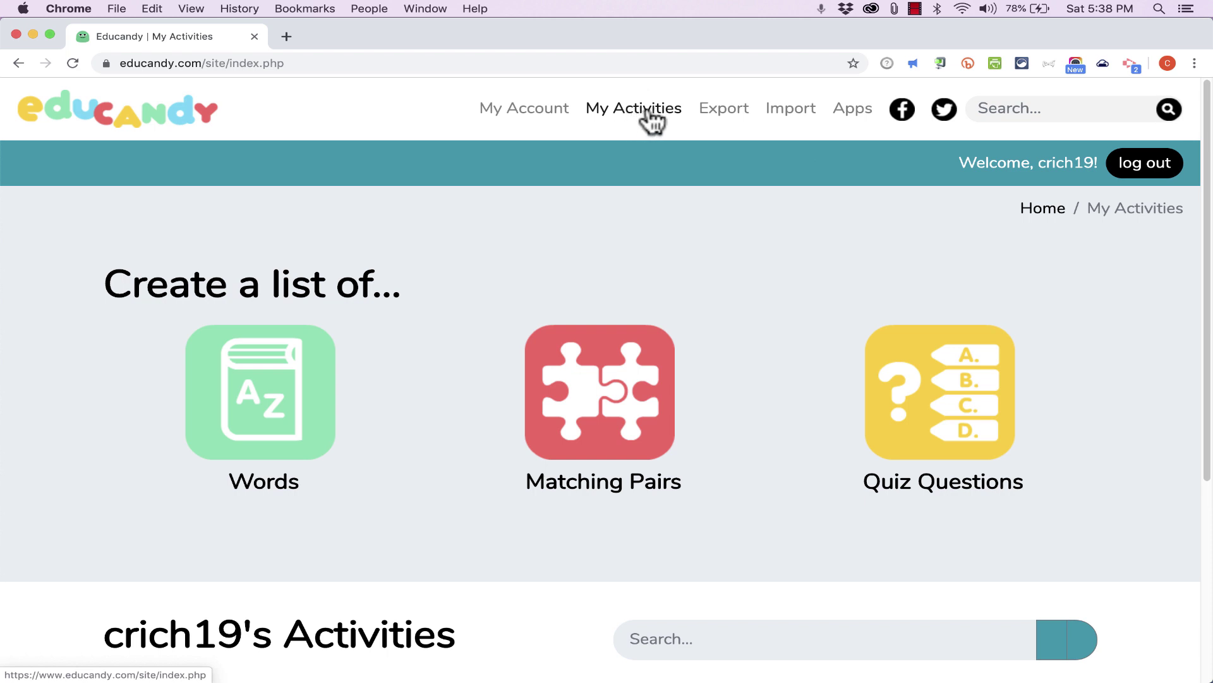
Create a Matching Pairs list named 'Spanish Infinitive verbs' with subject Spanish
scroll(617, 183, down, 1)
click(594, 436)
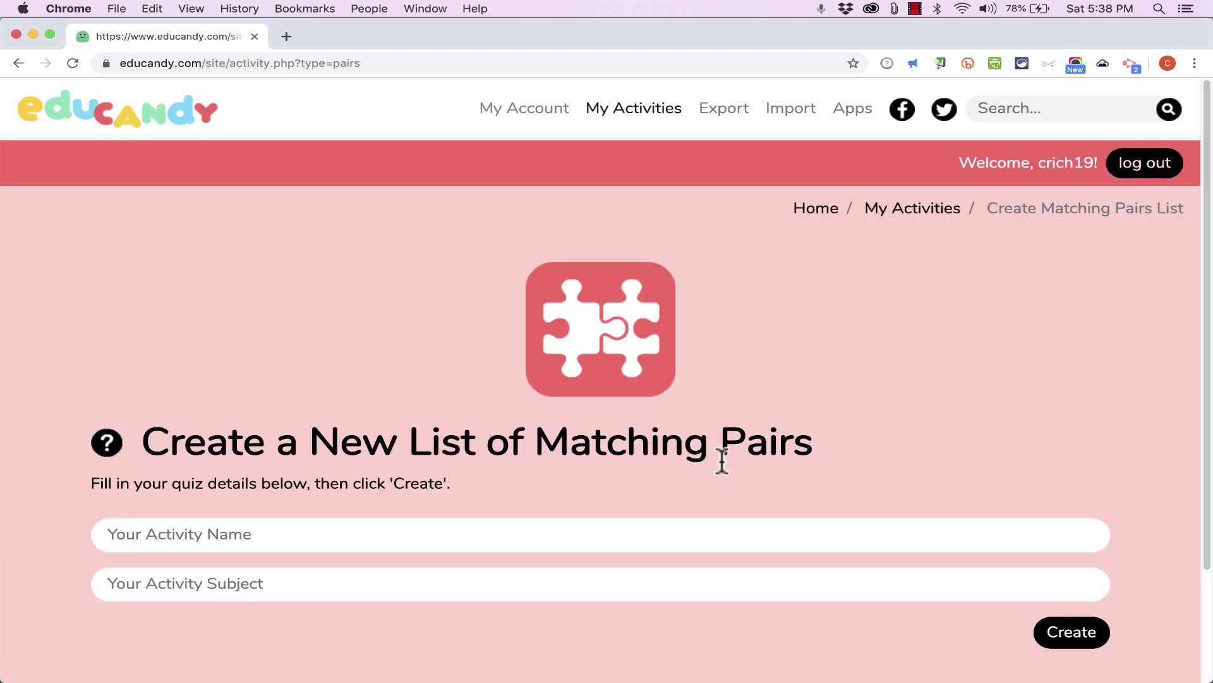
click(240, 542)
text(Spanish Infini)
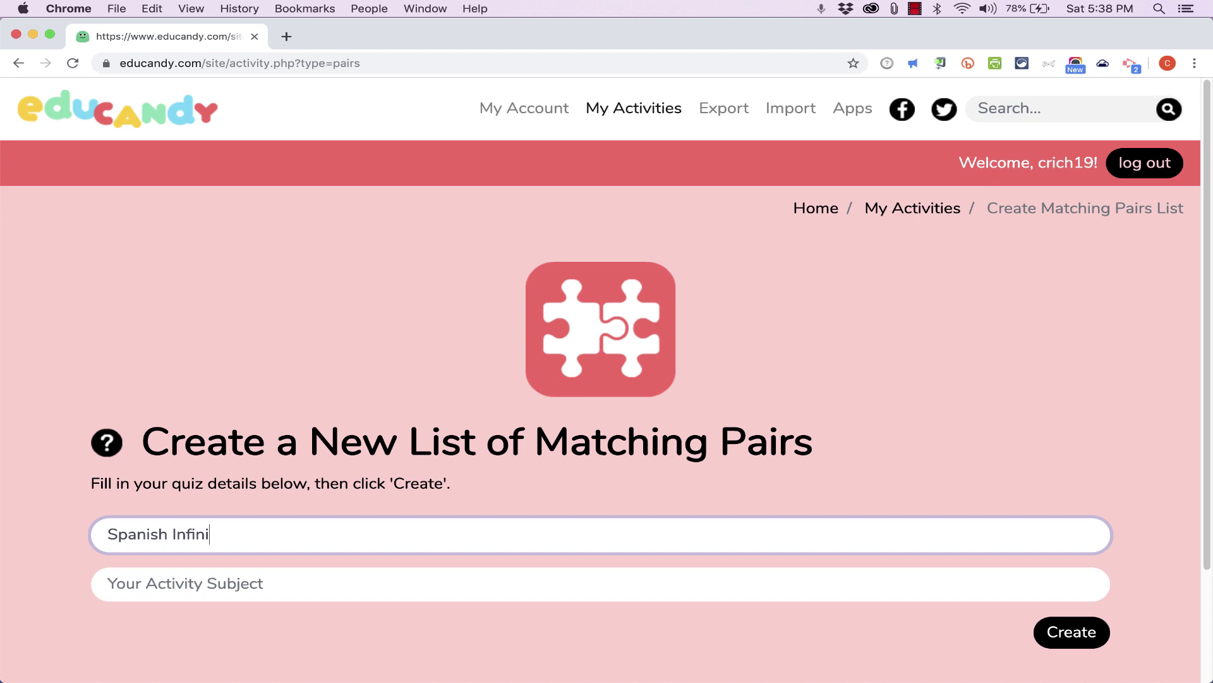
text(tive verbs)
click(256, 584)
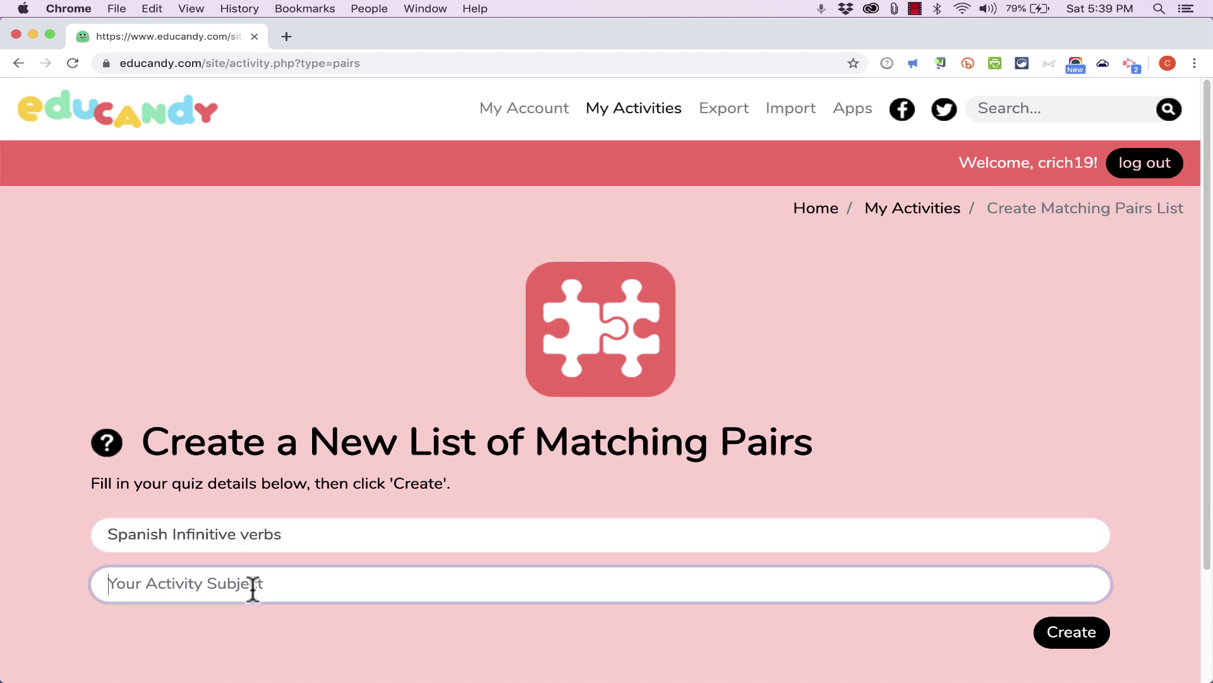
text(Spanish)
click(1080, 635)
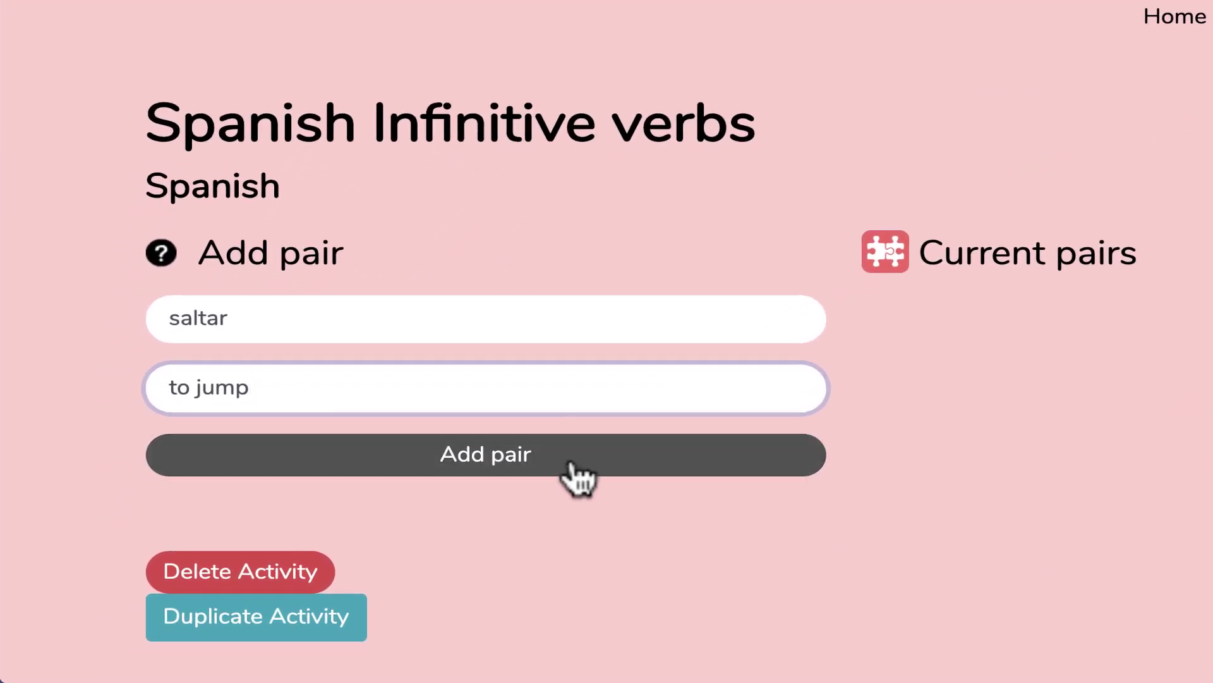
Add the verb pairs saltar–to jump and hablar–to talk
click(569, 463)
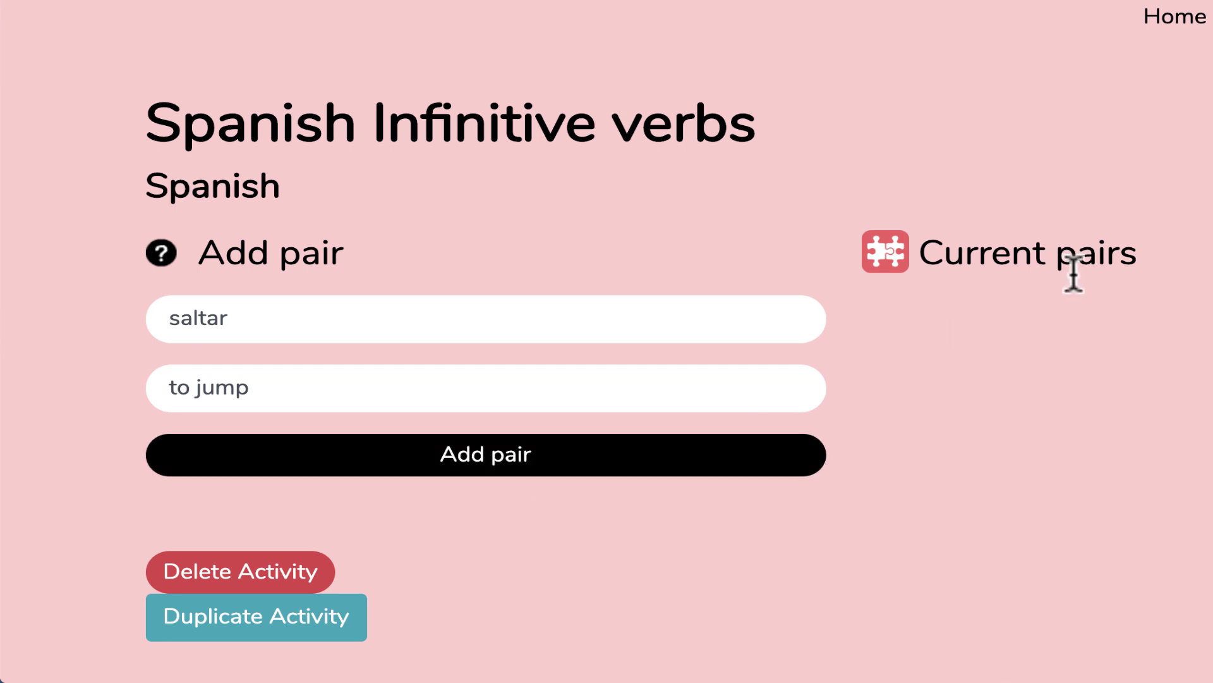
click(336, 322)
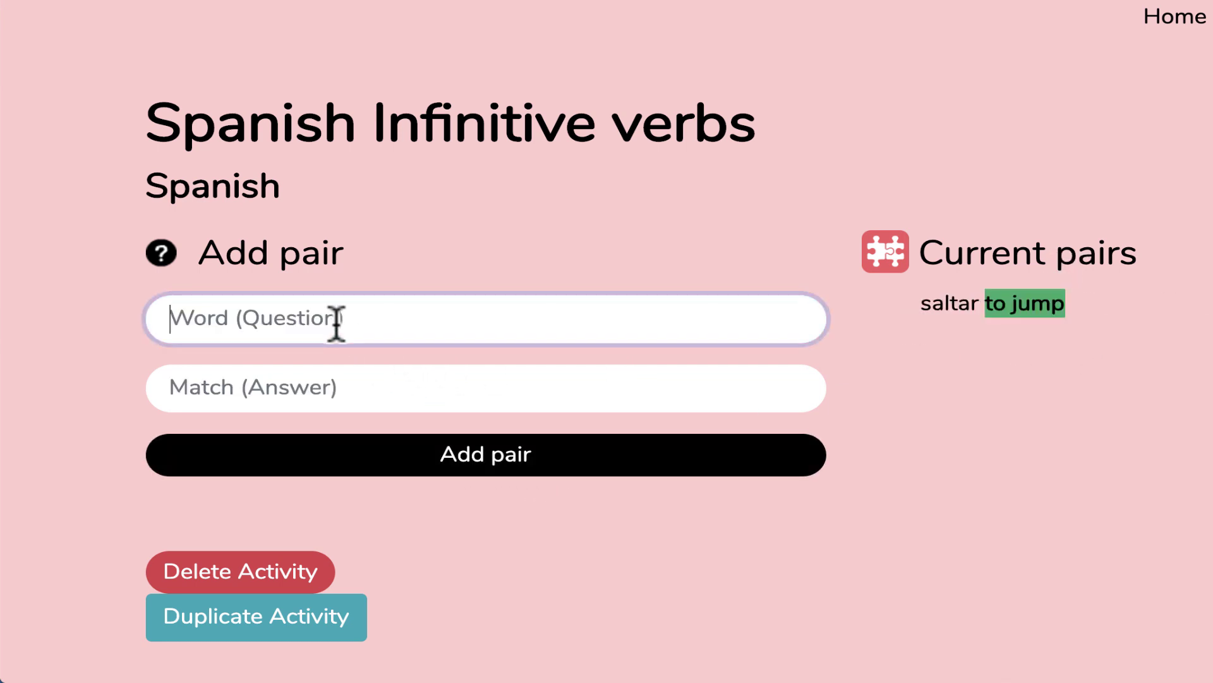
text(hablar)
key(Tab)
text(t)
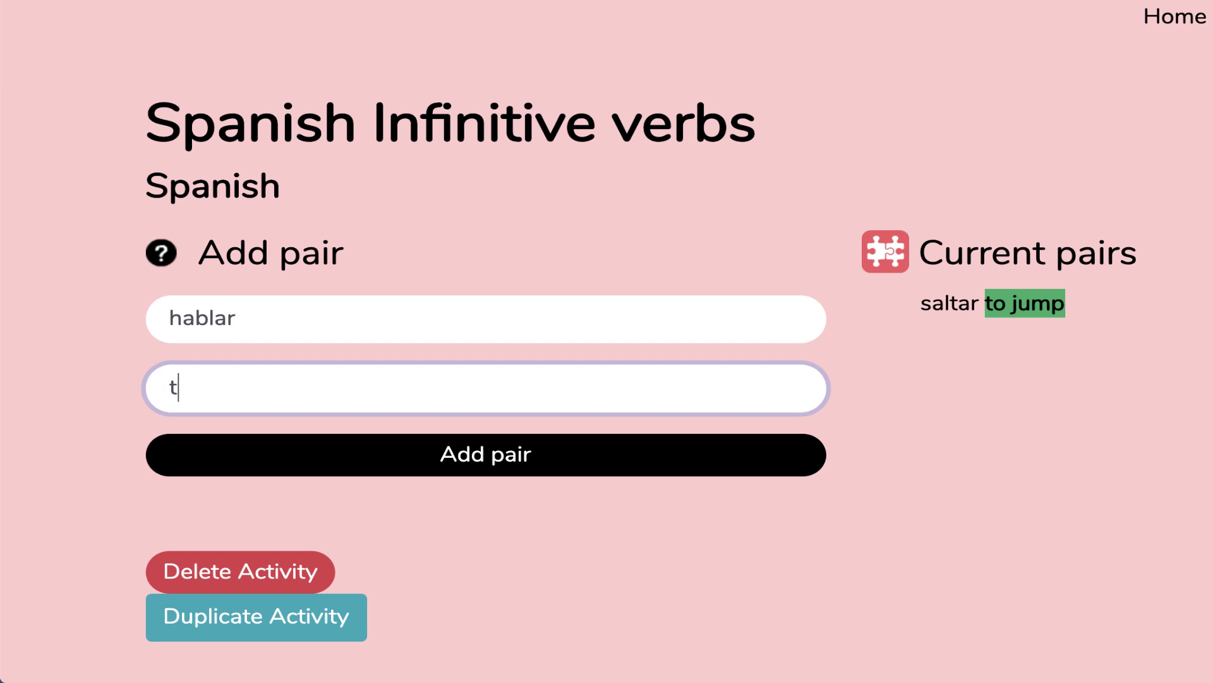
text(o talk)
key(Return)
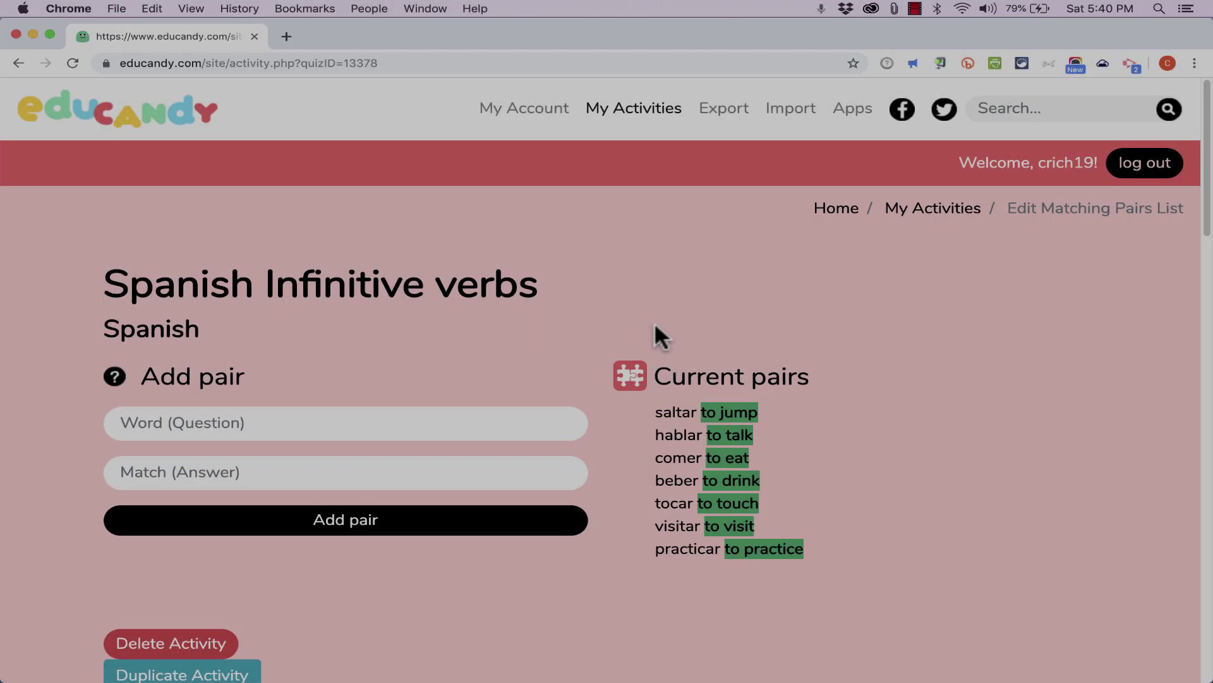
Start the Noughts & Crosses game from the Spanish Infinitive verbs activity cards
scroll(644, 341, down, 5)
scroll(645, 352, down, 3)
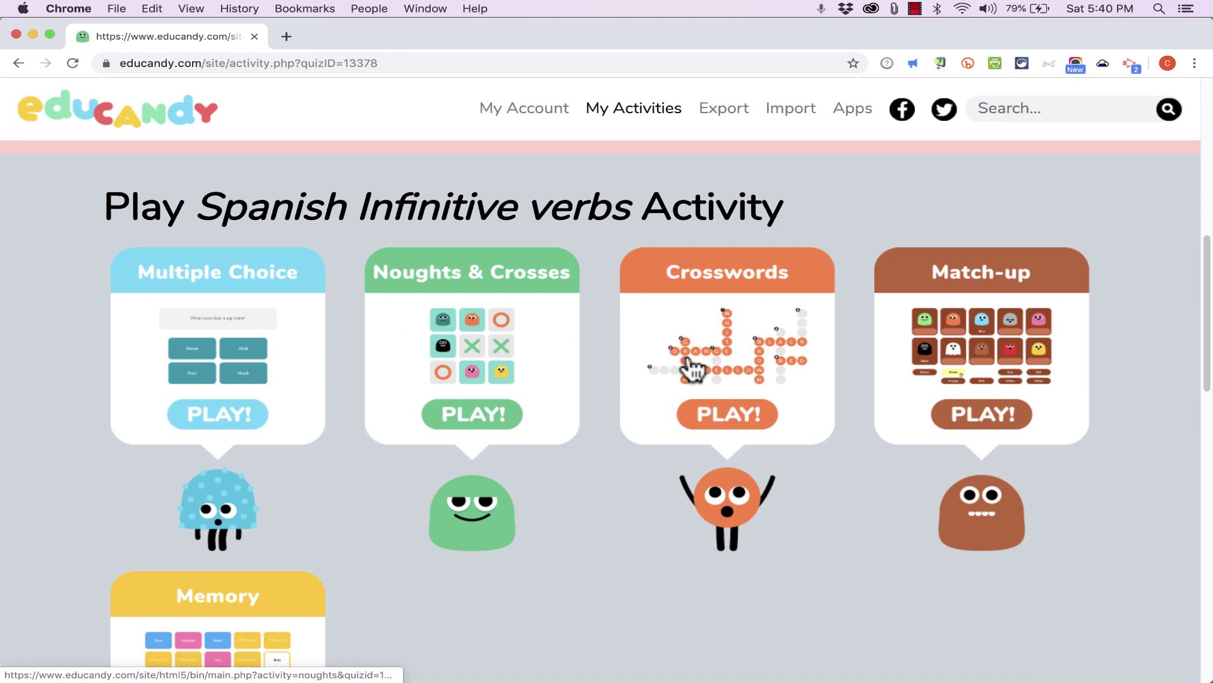
scroll(480, 461, up, 10)
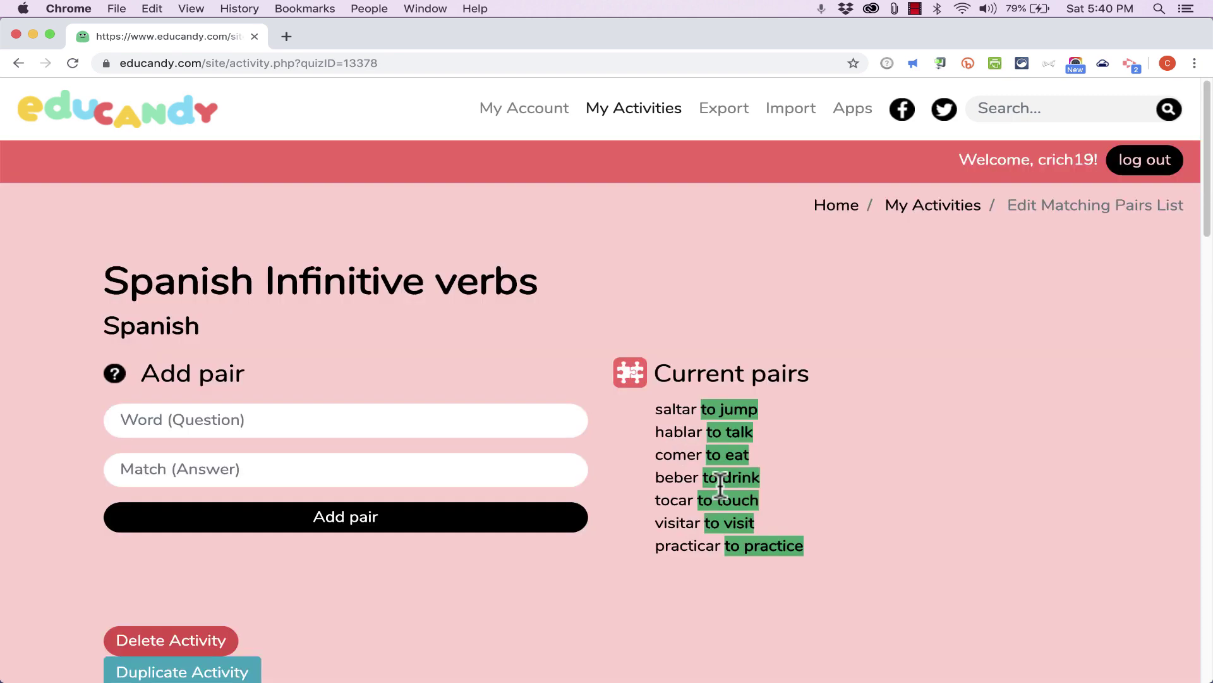
scroll(753, 377, down, 10)
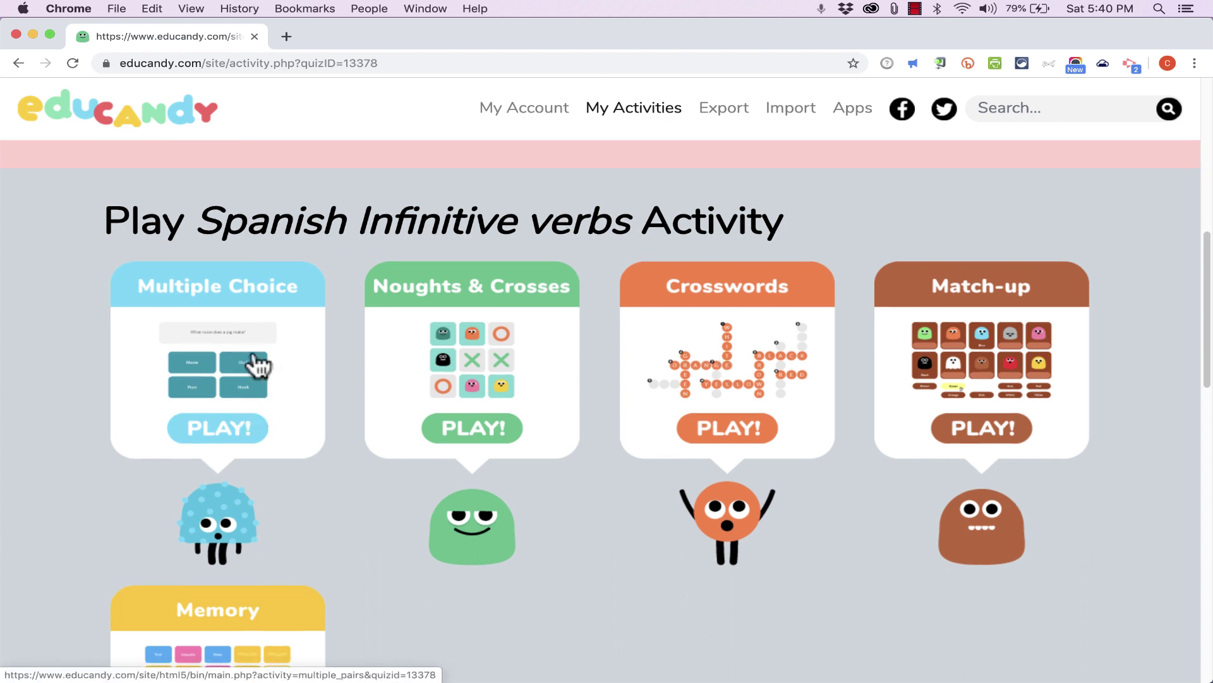
scroll(256, 365, down, 1)
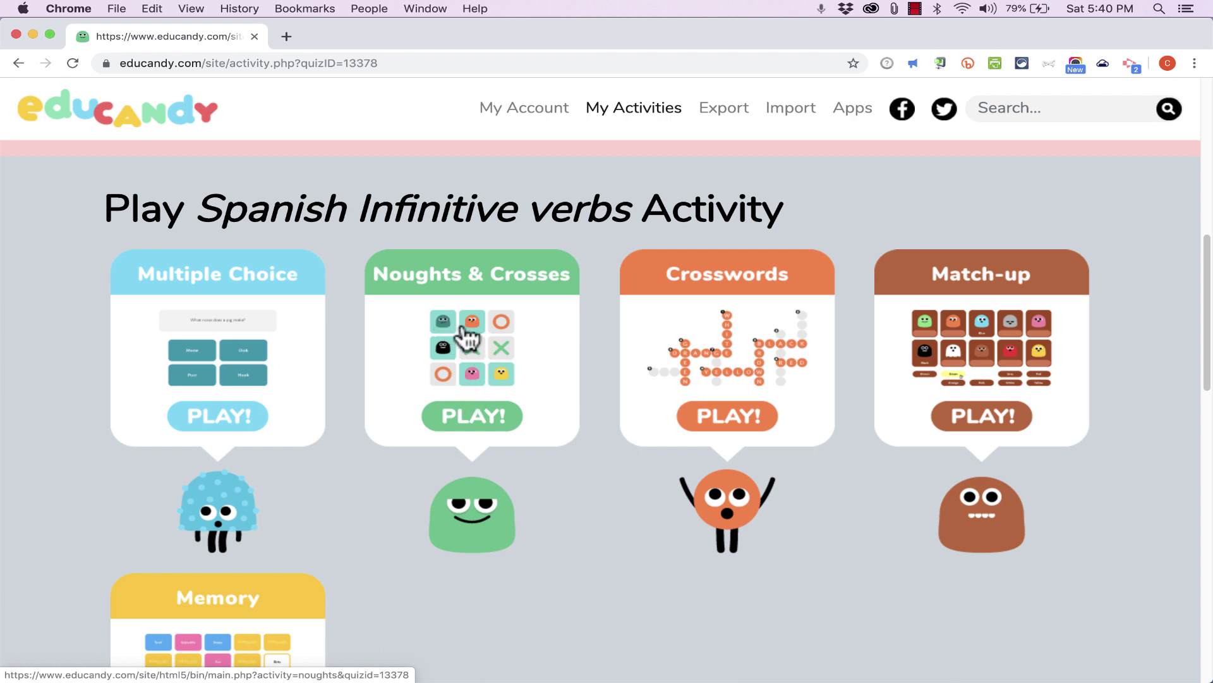
click(492, 422)
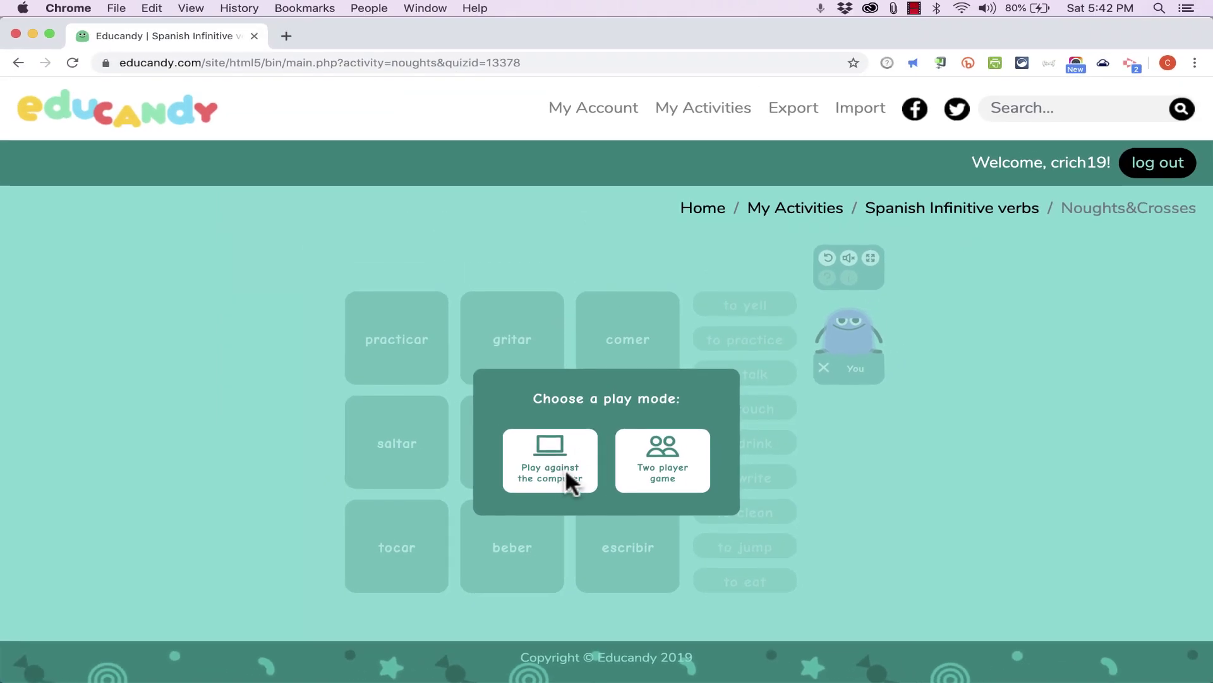
Play the computer full screen, matching 'to eat'–comer and 'to touch'–tocar, then return to the verbs list
click(566, 472)
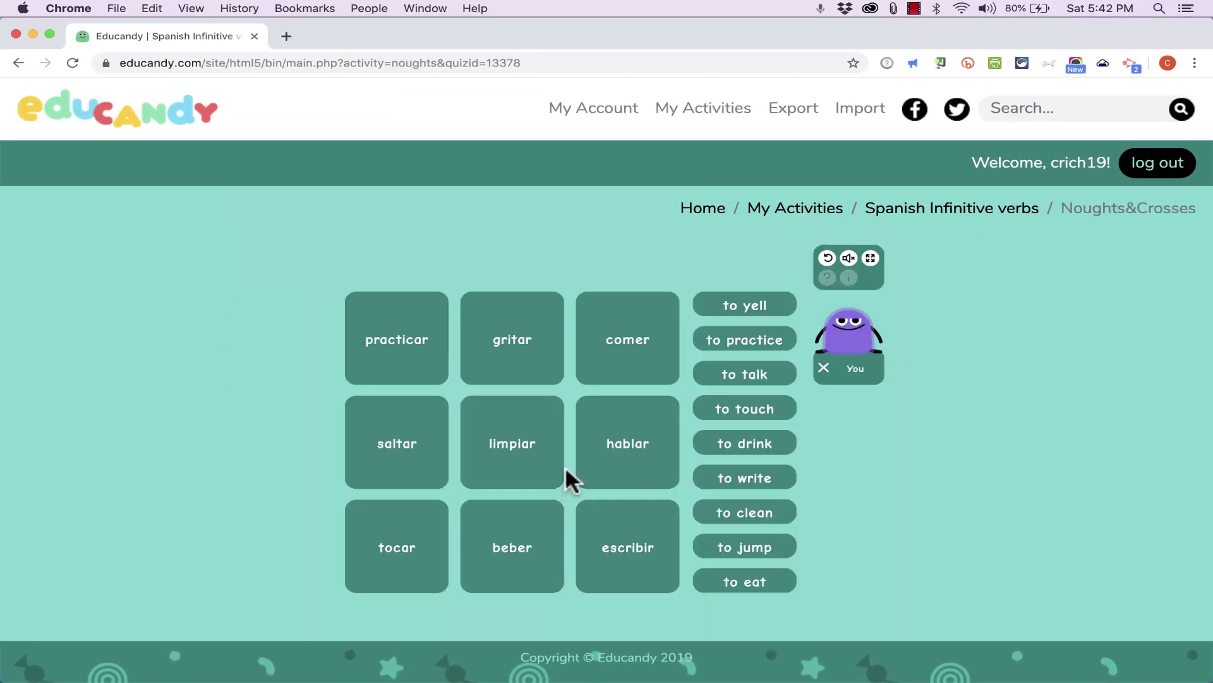
click(870, 256)
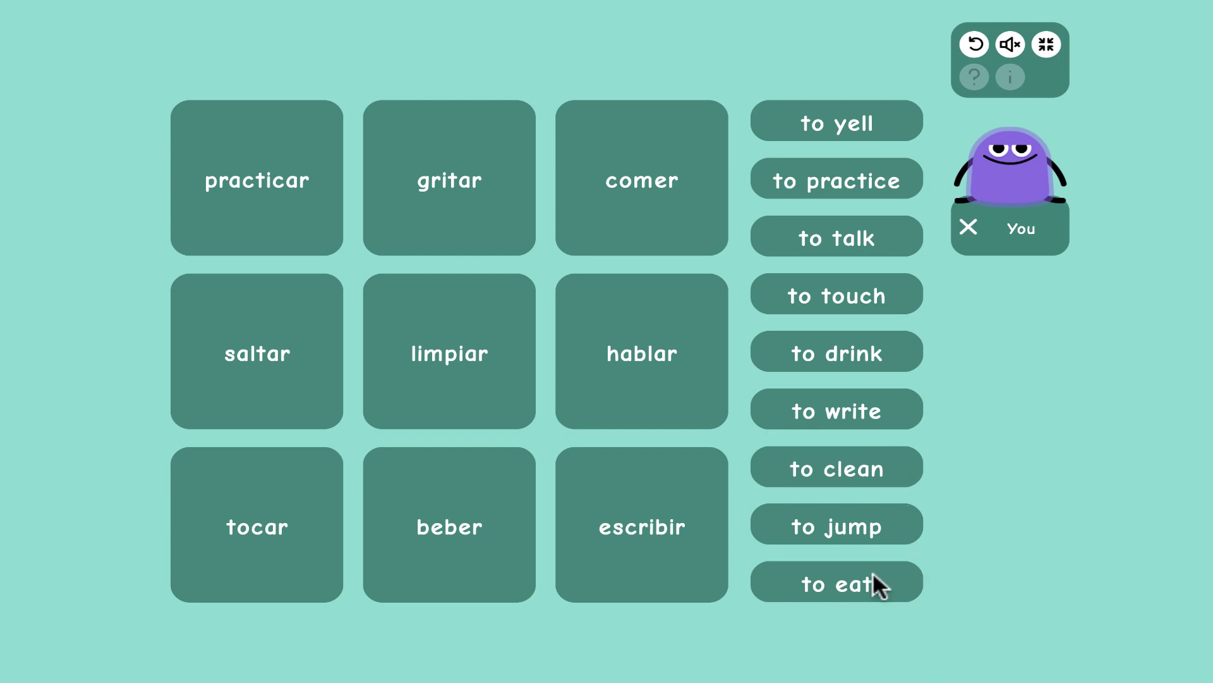
drag(873, 579, 676, 158)
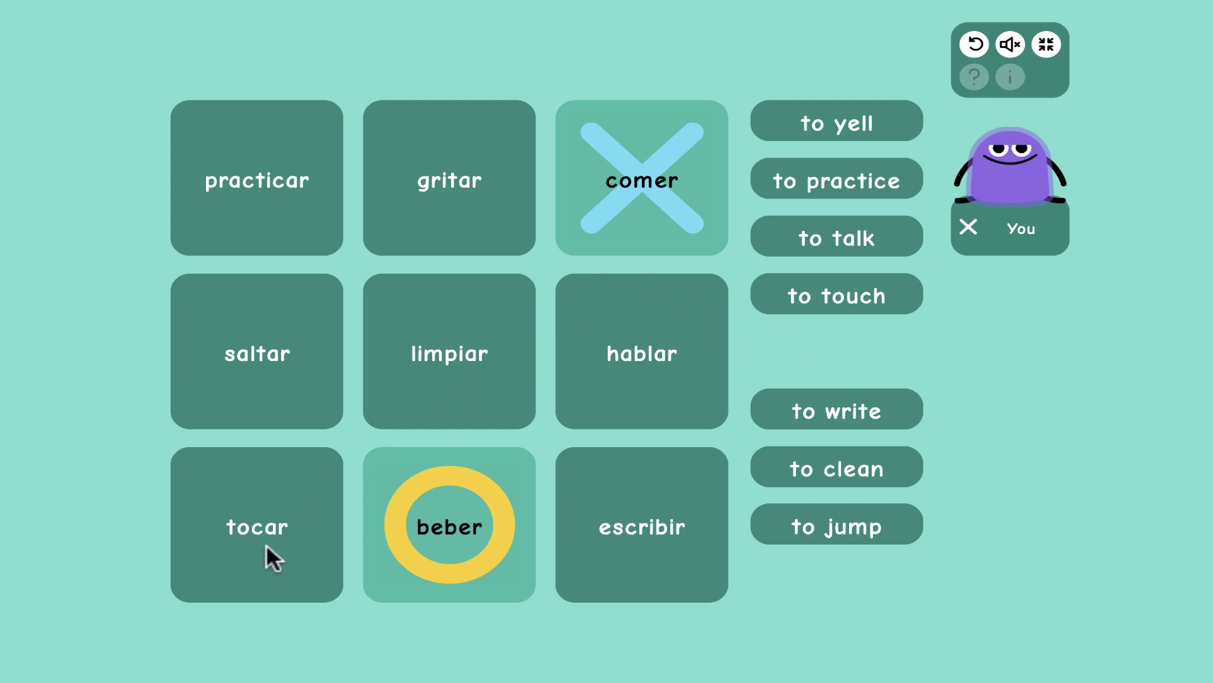
drag(848, 289, 281, 541)
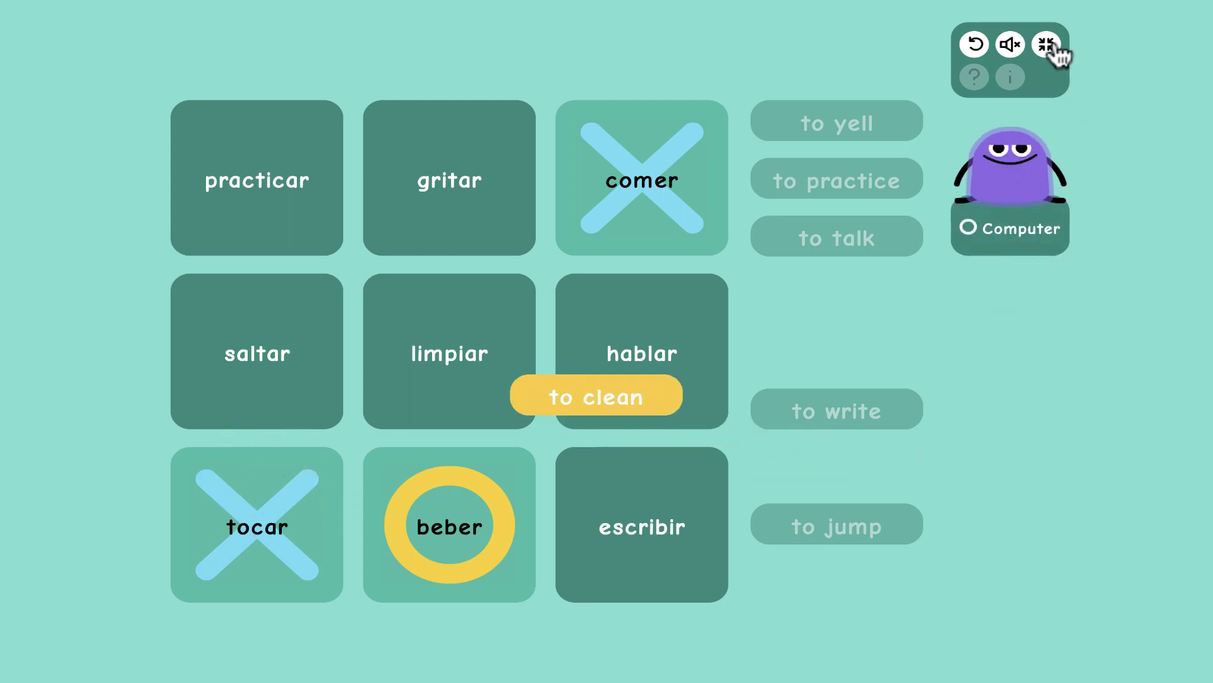
click(1051, 43)
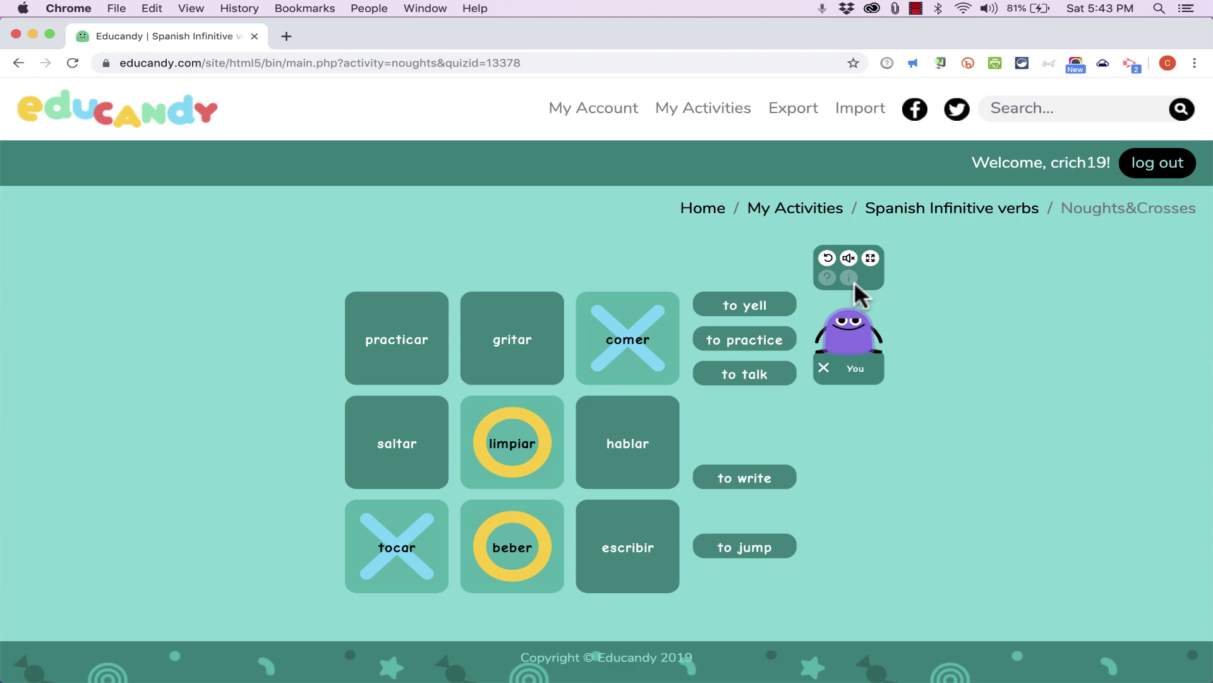
click(945, 210)
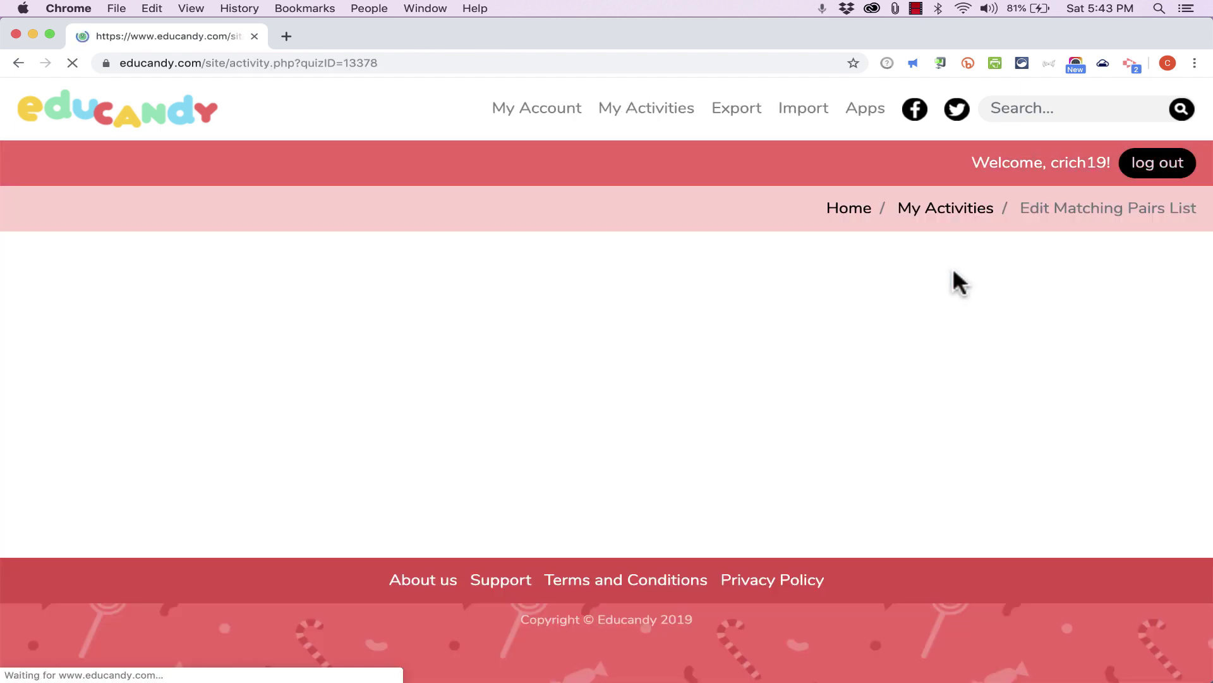
Scroll past the five game cards and go back to My Activities
scroll(907, 344, down, 4)
scroll(897, 354, down, 6)
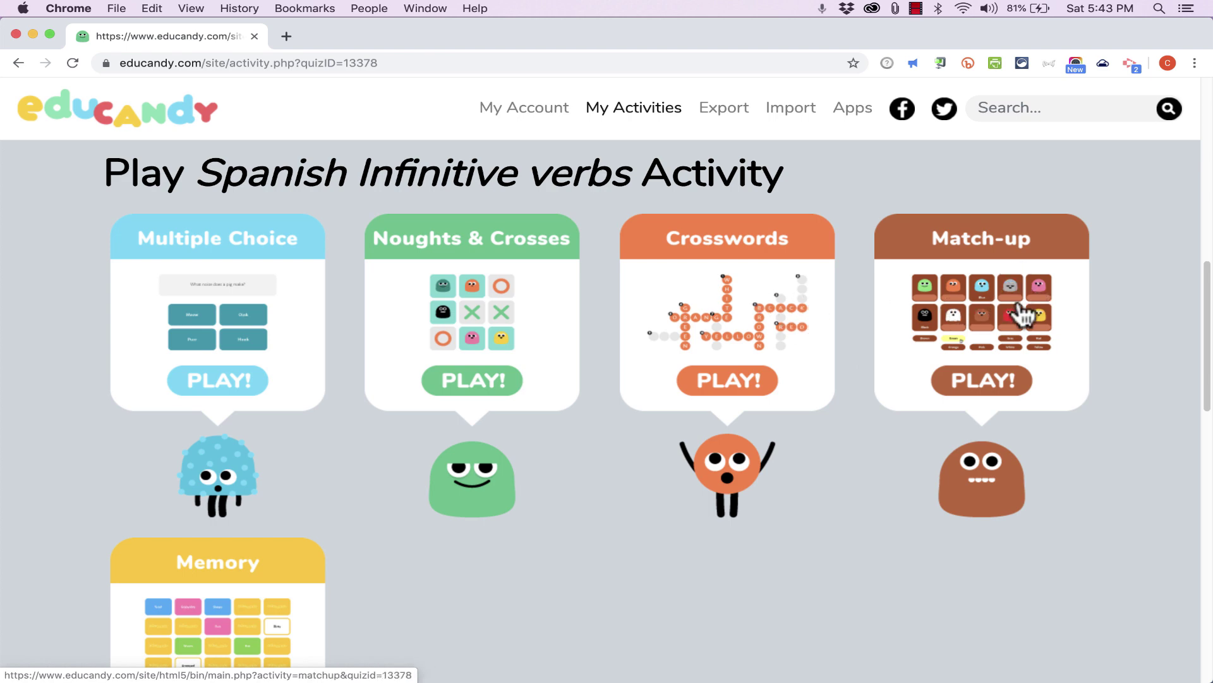
scroll(651, 429, down, 3)
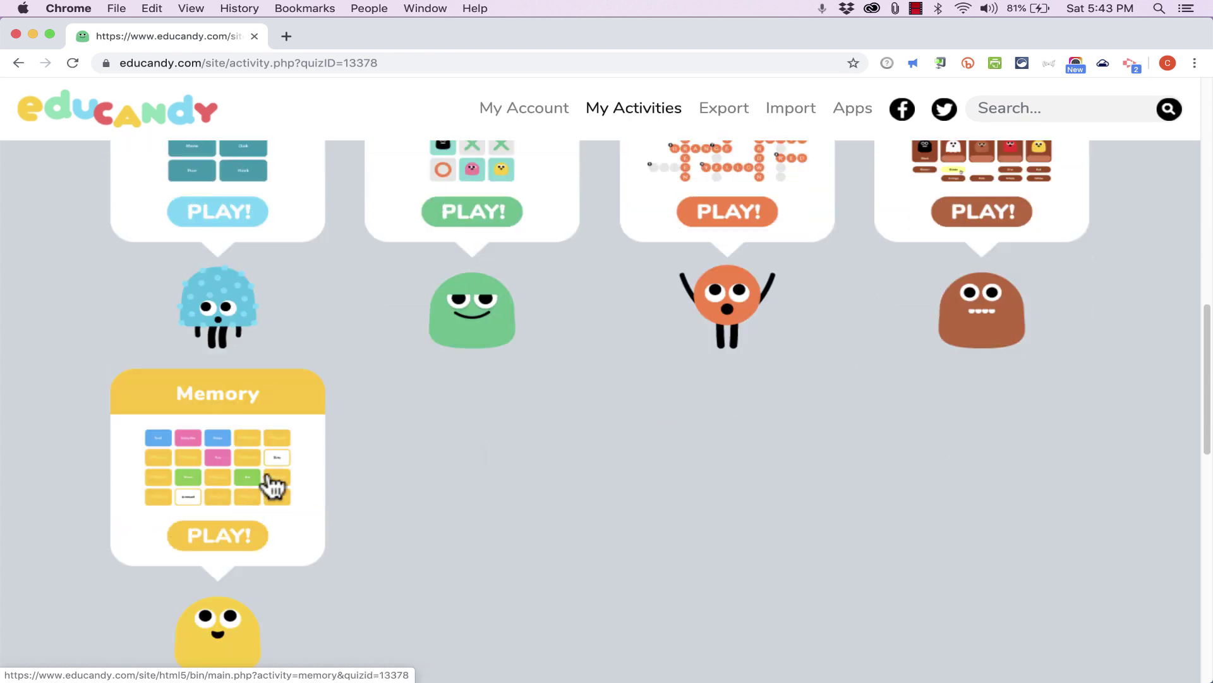
click(929, 209)
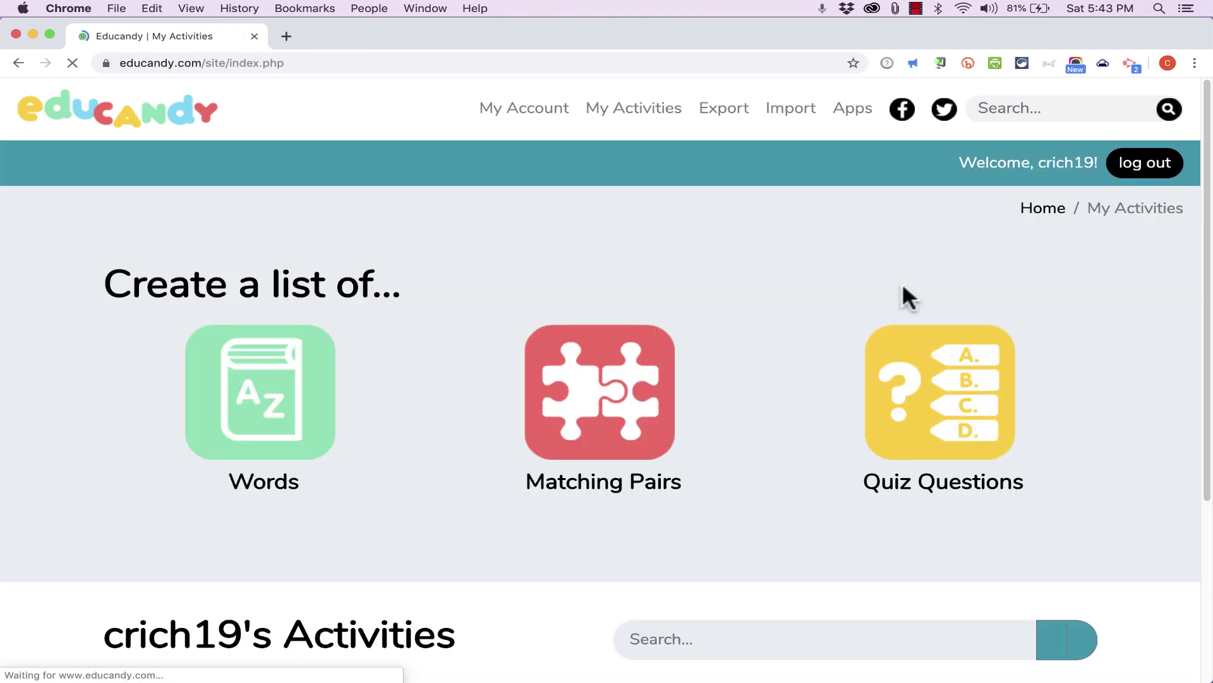
Create a Quiz Questions list named 'Spanish Animals' with the subject Spanish
click(940, 411)
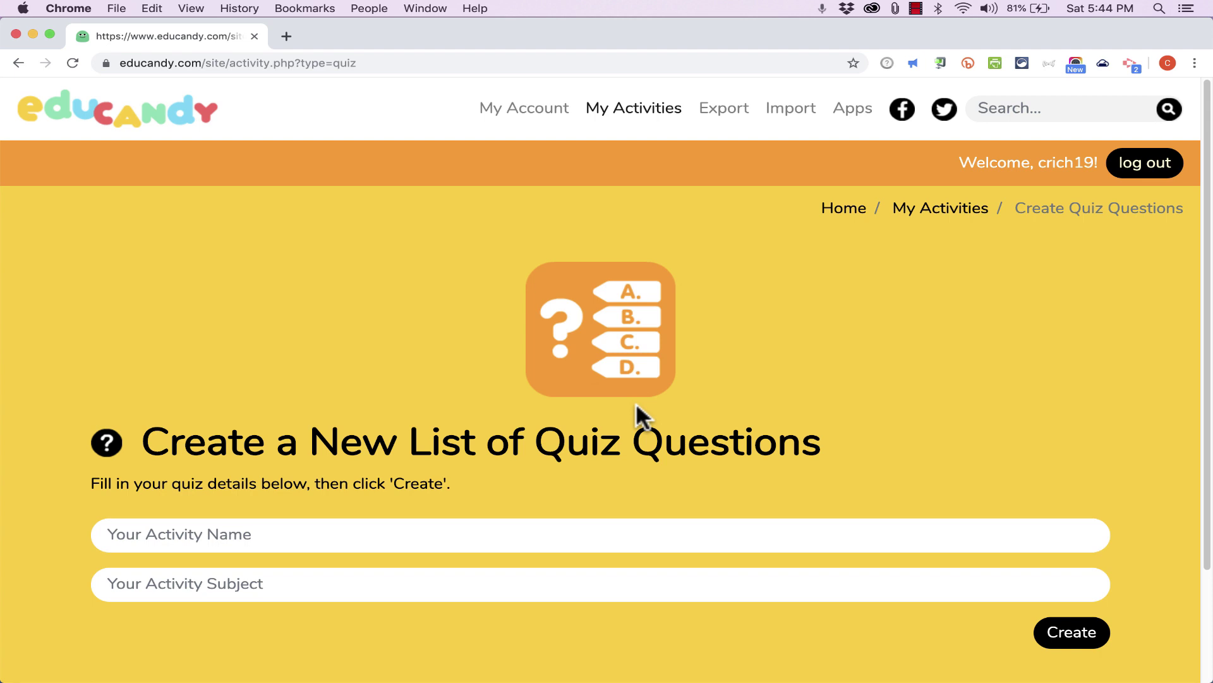
click(347, 534)
text(Spanish Animals)
click(264, 585)
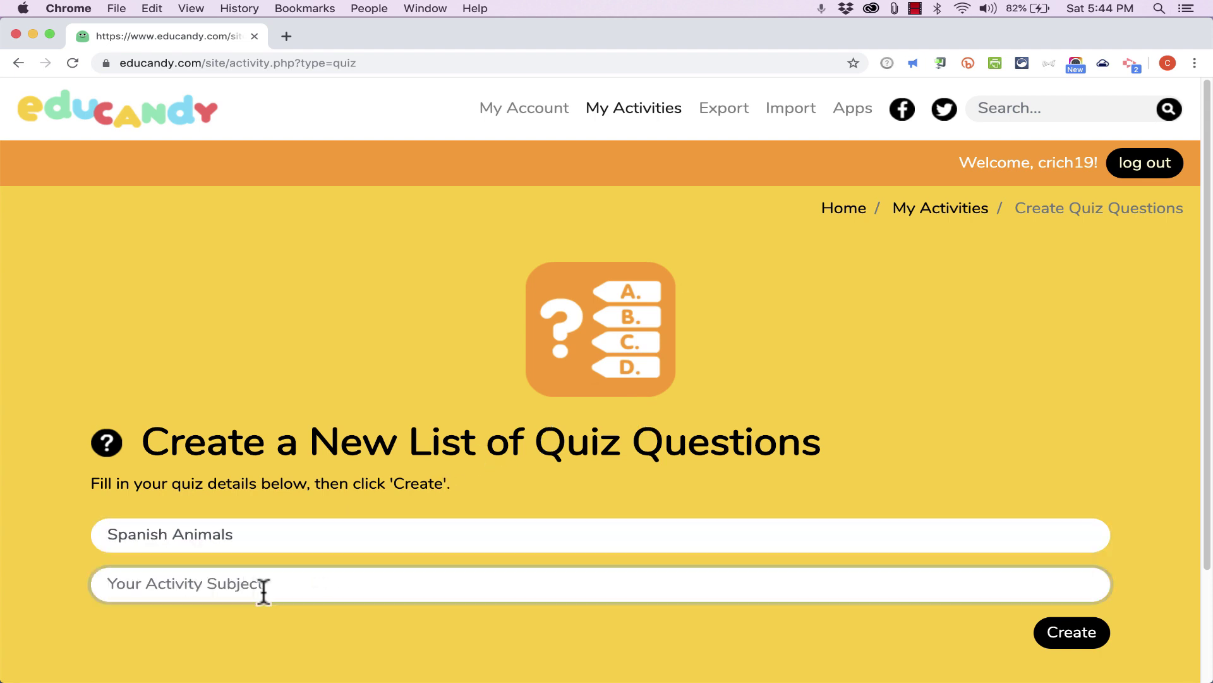
text(SPanish)
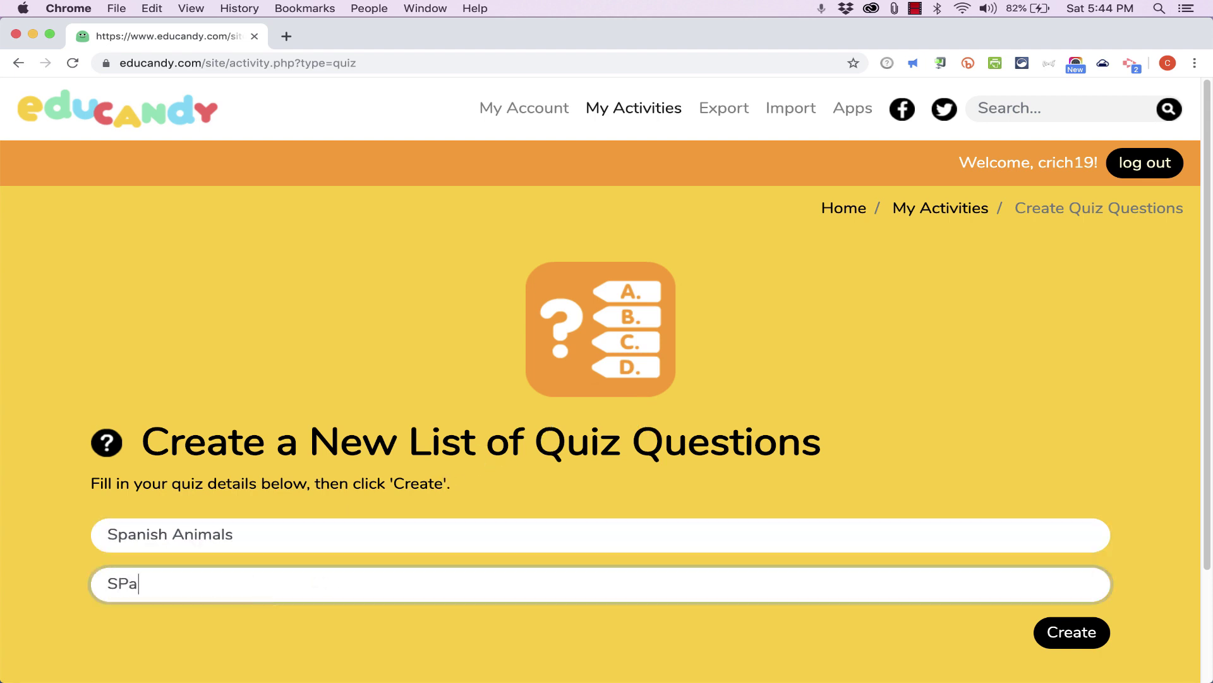
click(408, 619)
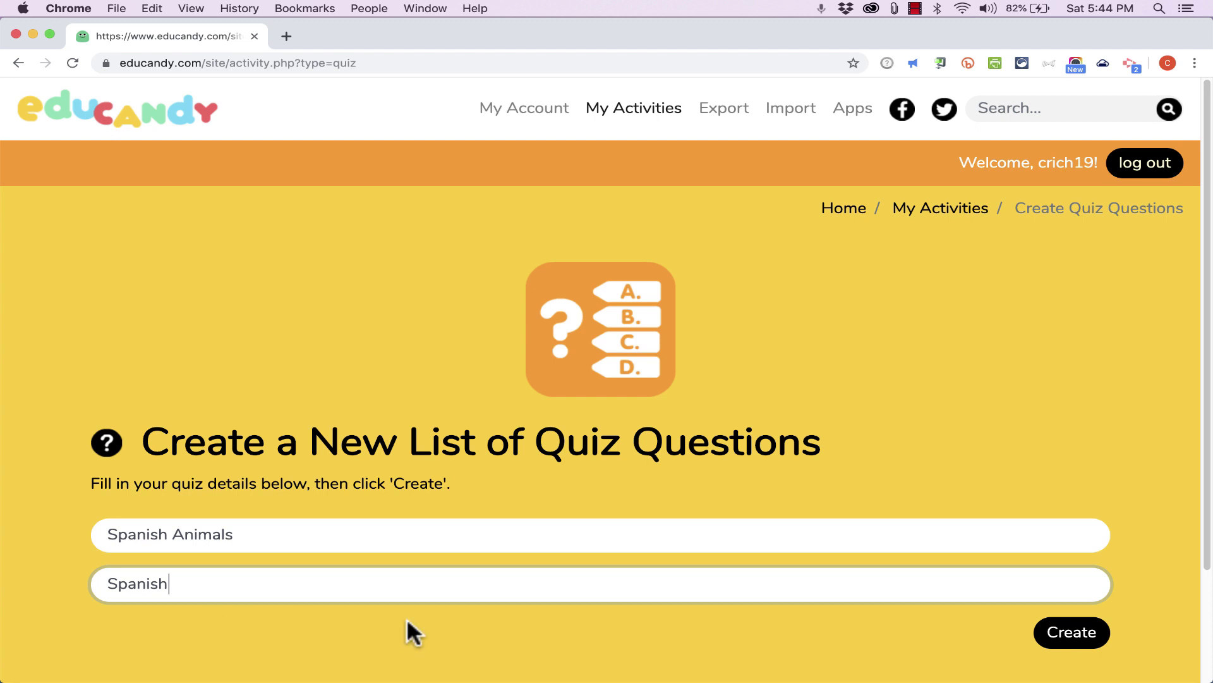
click(1093, 639)
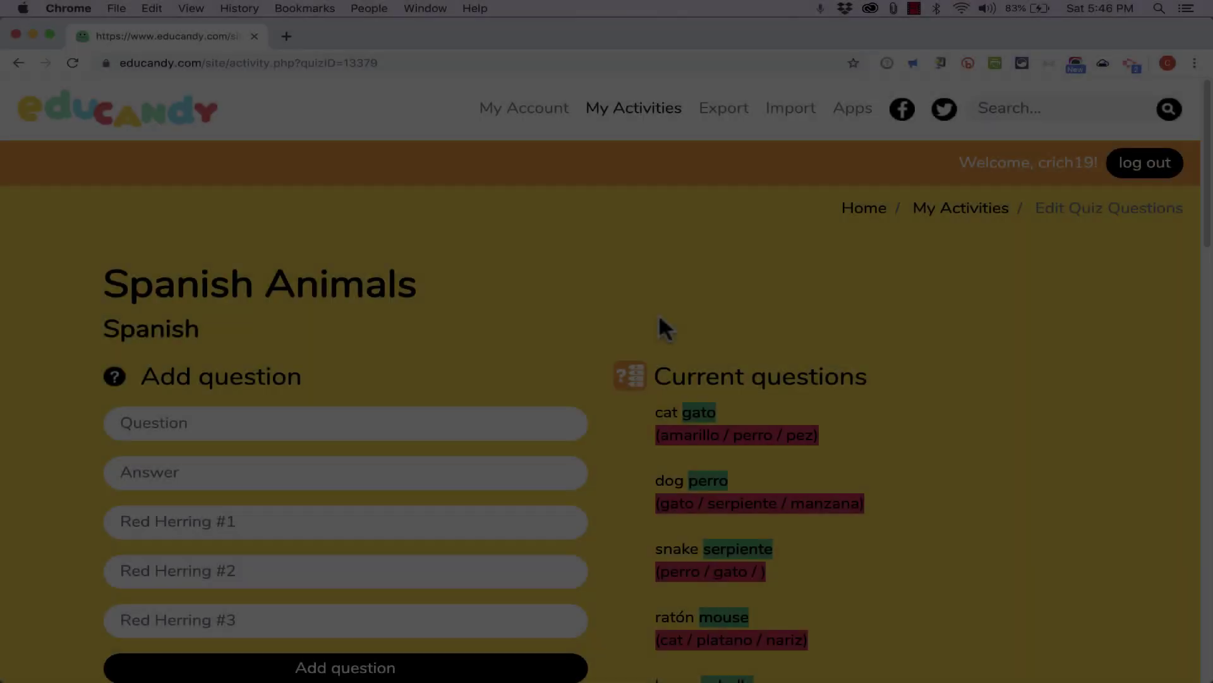
Open the Spanish Animals Multiple Choice game in full screen
scroll(655, 322, down, 15)
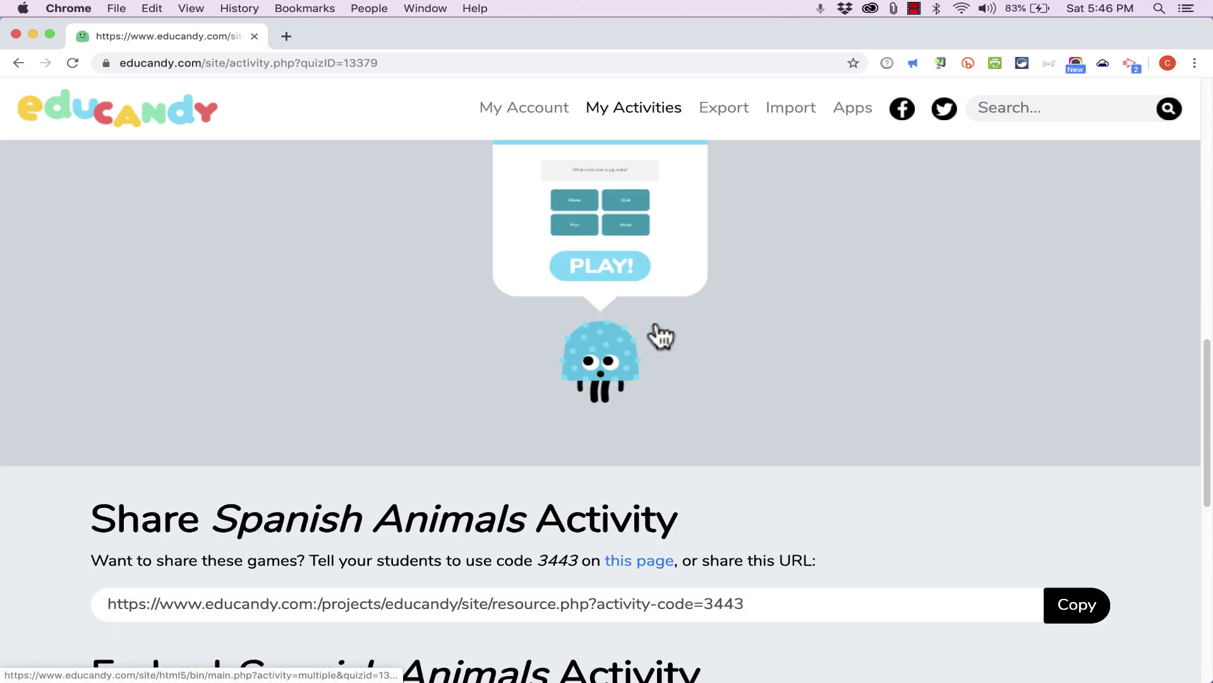
scroll(651, 333, up, 4)
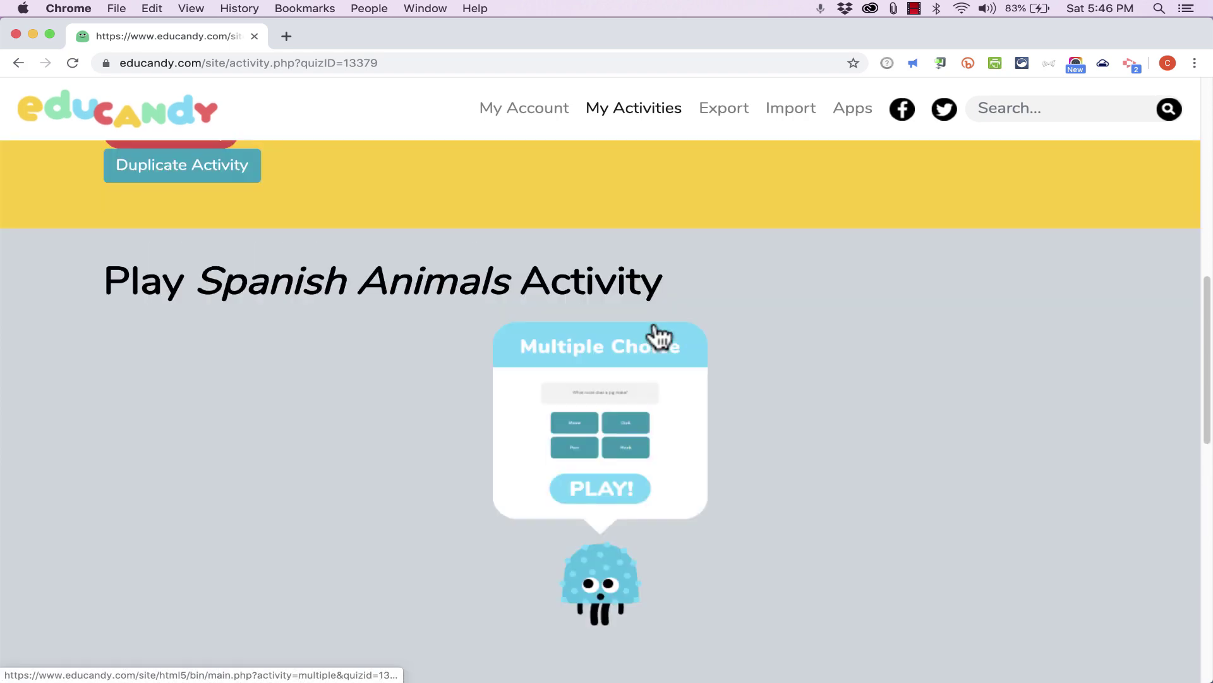
click(610, 453)
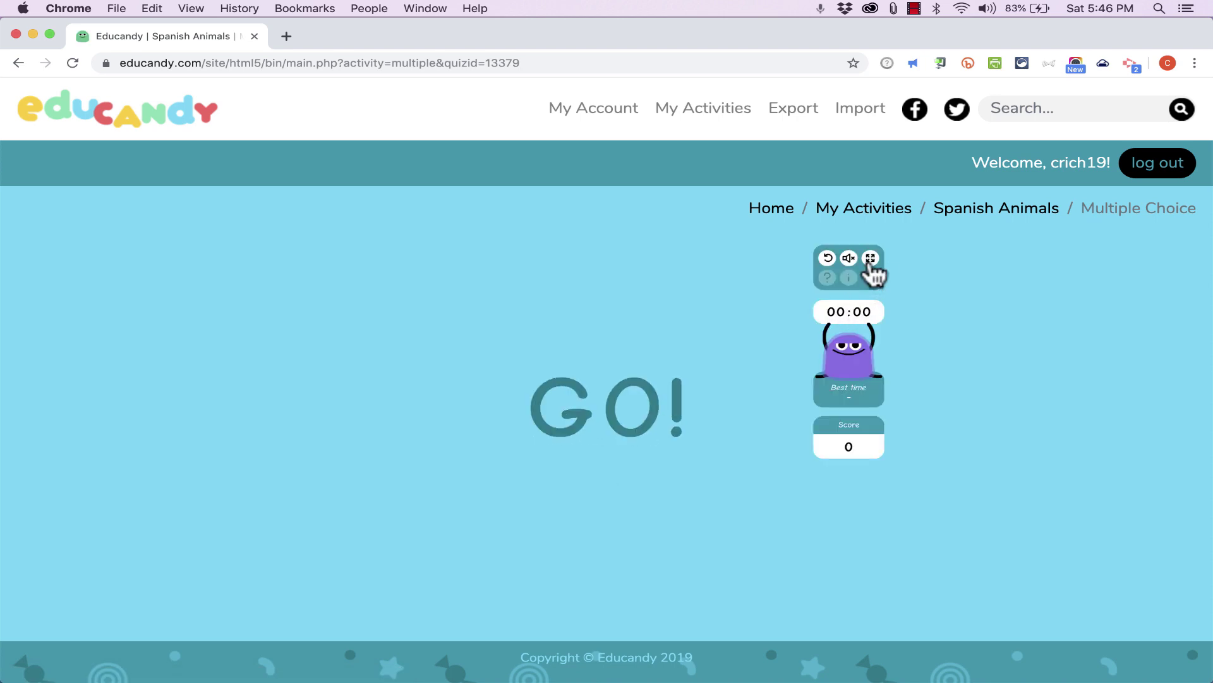
click(871, 256)
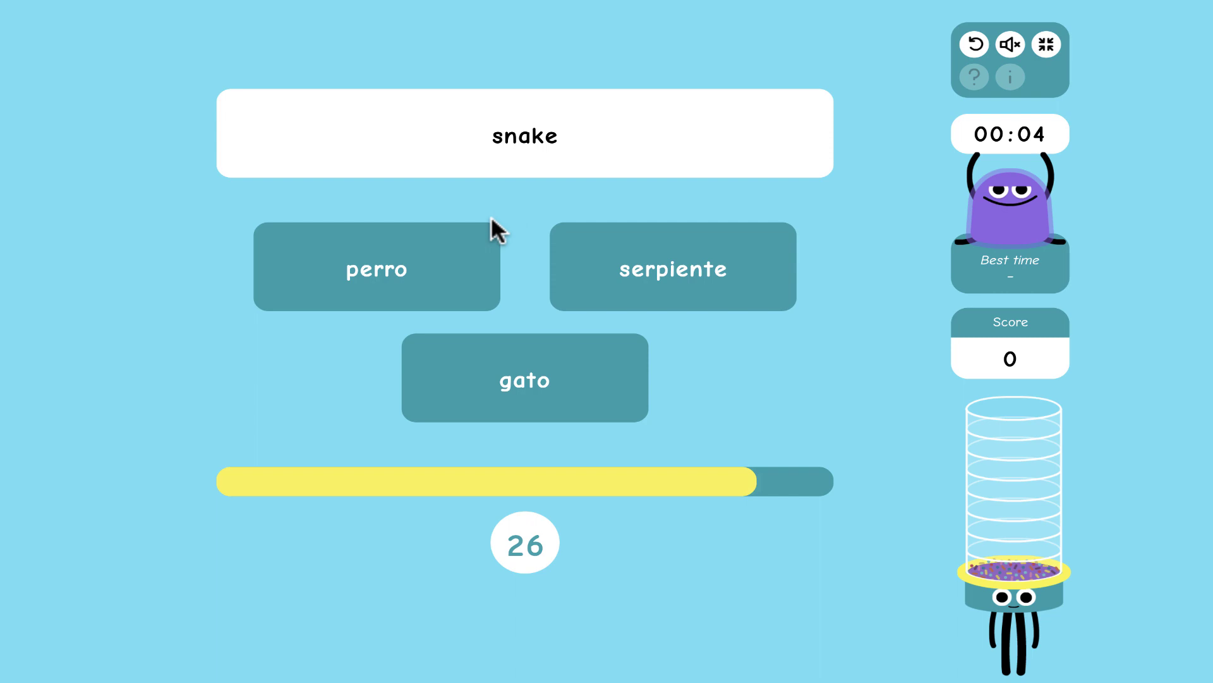
Answer snake with serpiente and cat with gato after one wrong try, then exit full screen
click(629, 267)
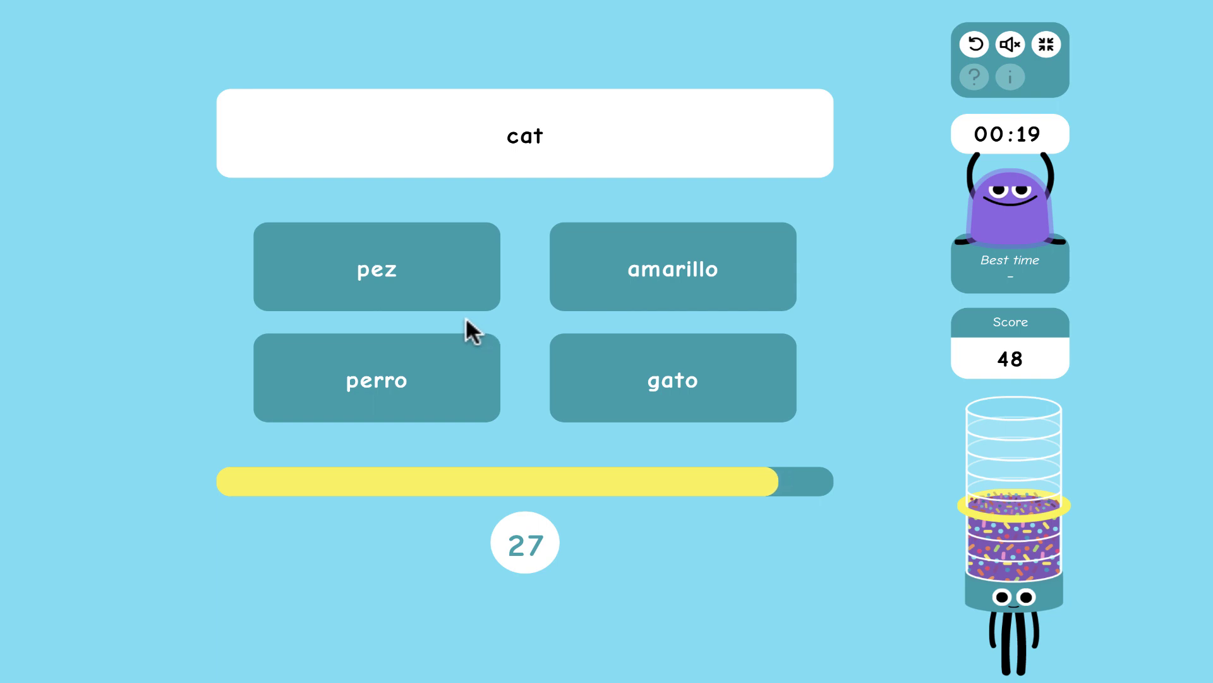
click(407, 383)
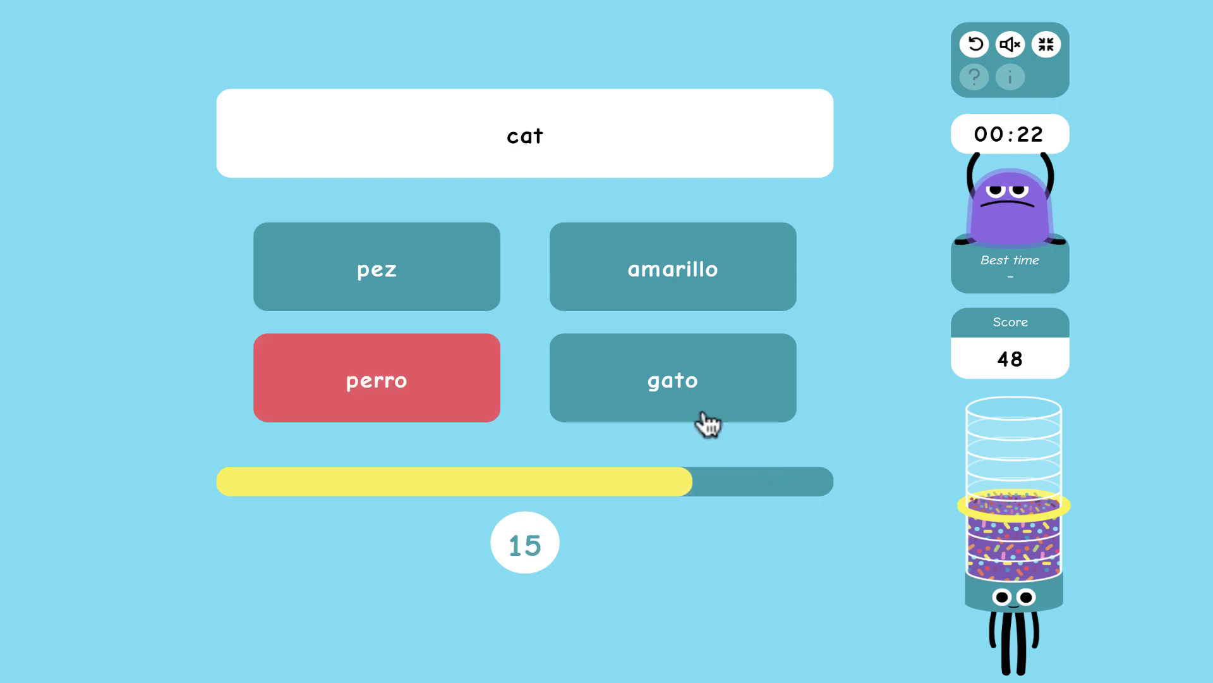
click(692, 382)
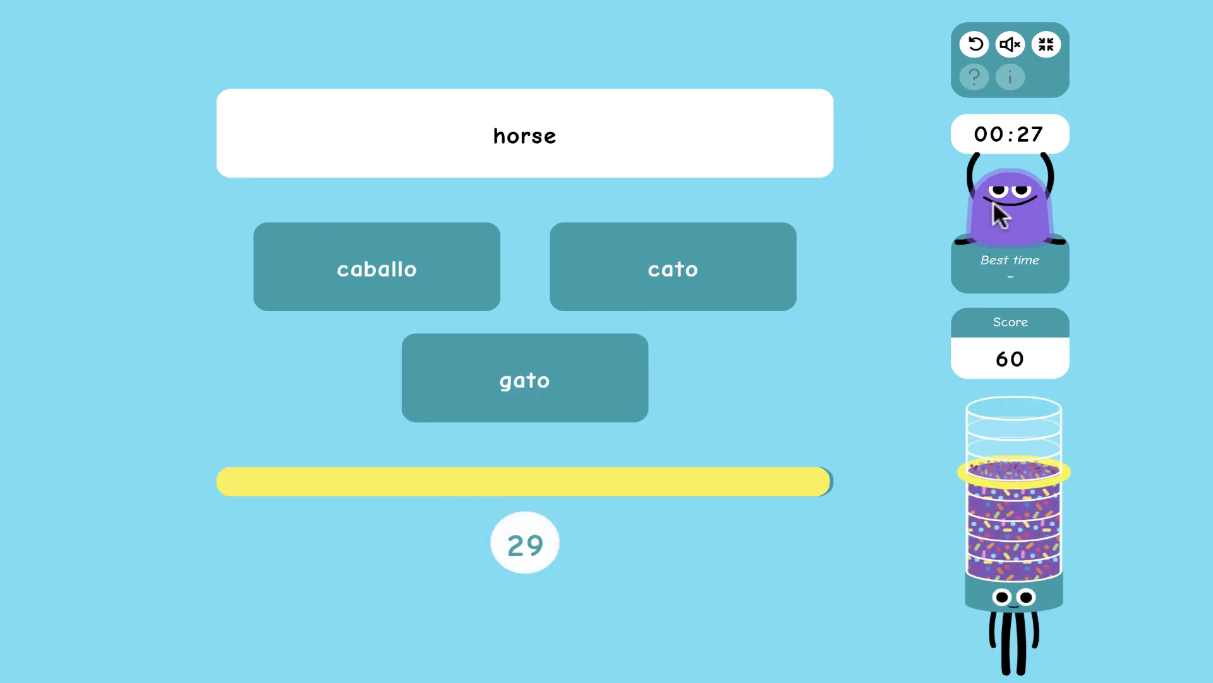
click(1047, 43)
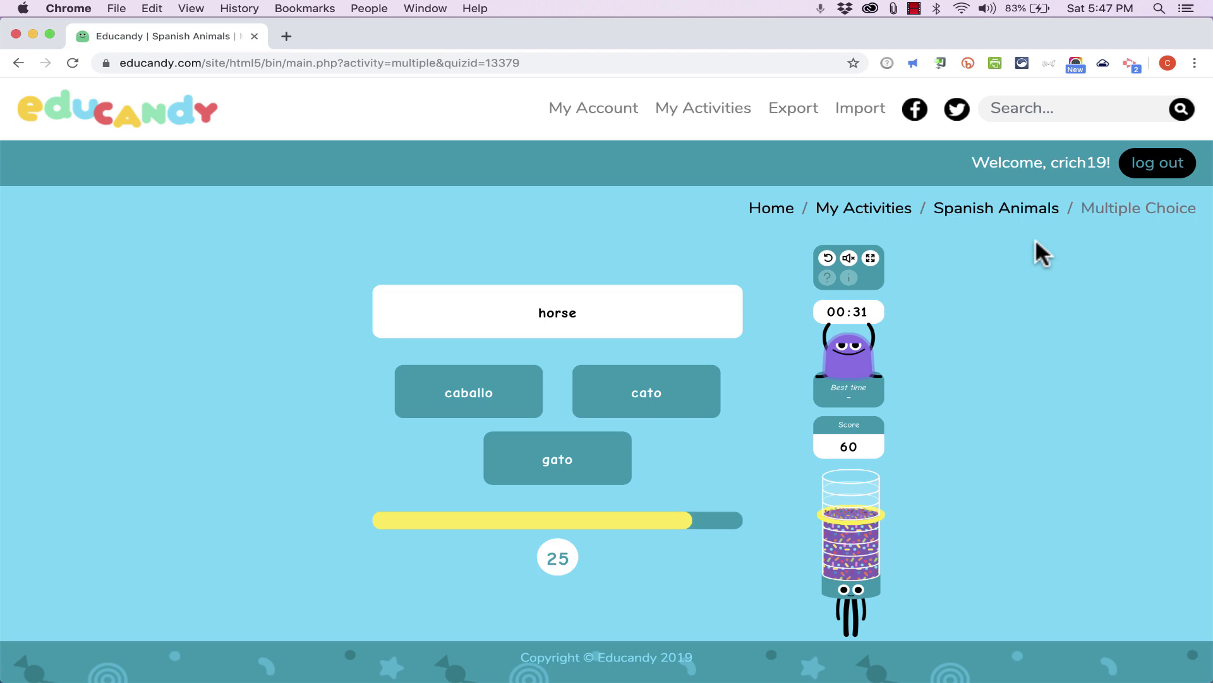
Go back to My Activities and open the share options for Spanish Infinitive verbs
click(846, 209)
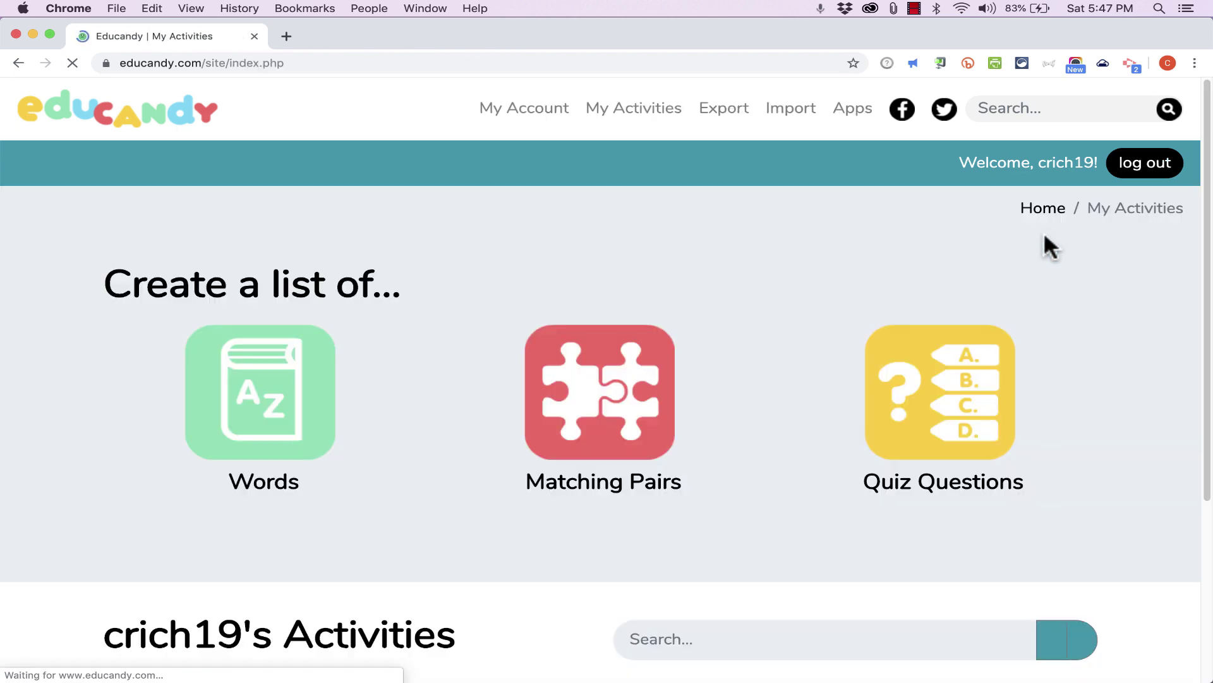
scroll(636, 486, down, 6)
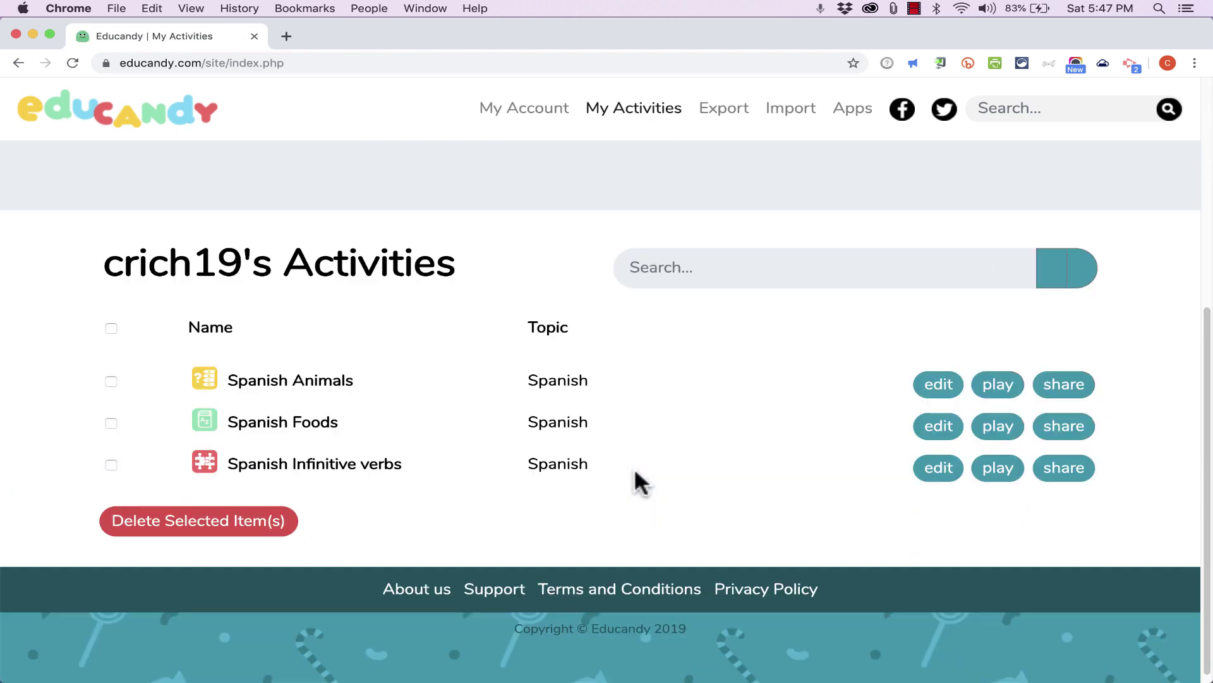
scroll(637, 483, up, 6)
click(641, 115)
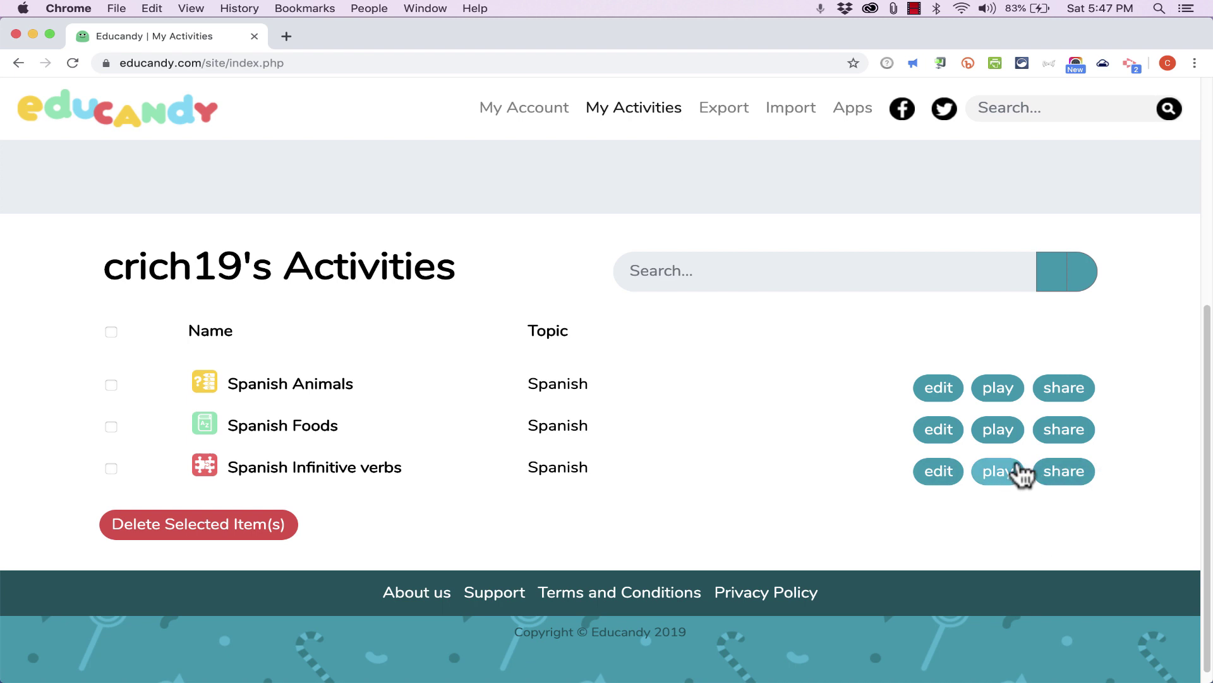
scroll(1012, 489, up, 1)
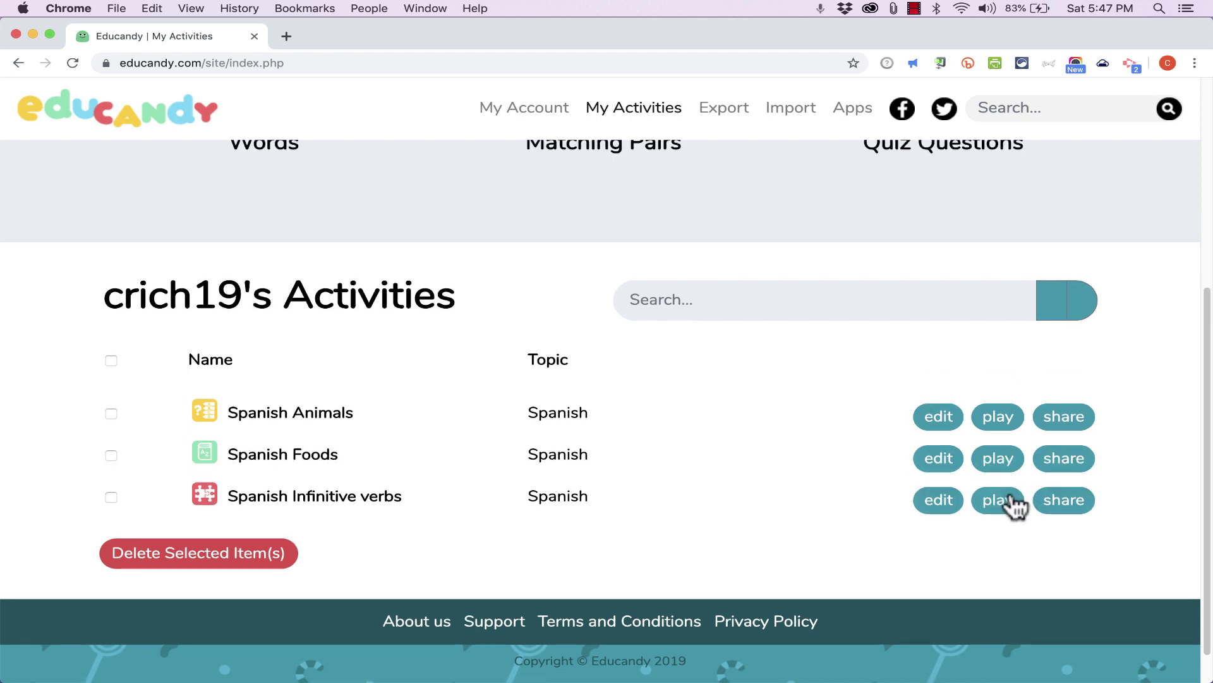
click(1009, 500)
click(1010, 502)
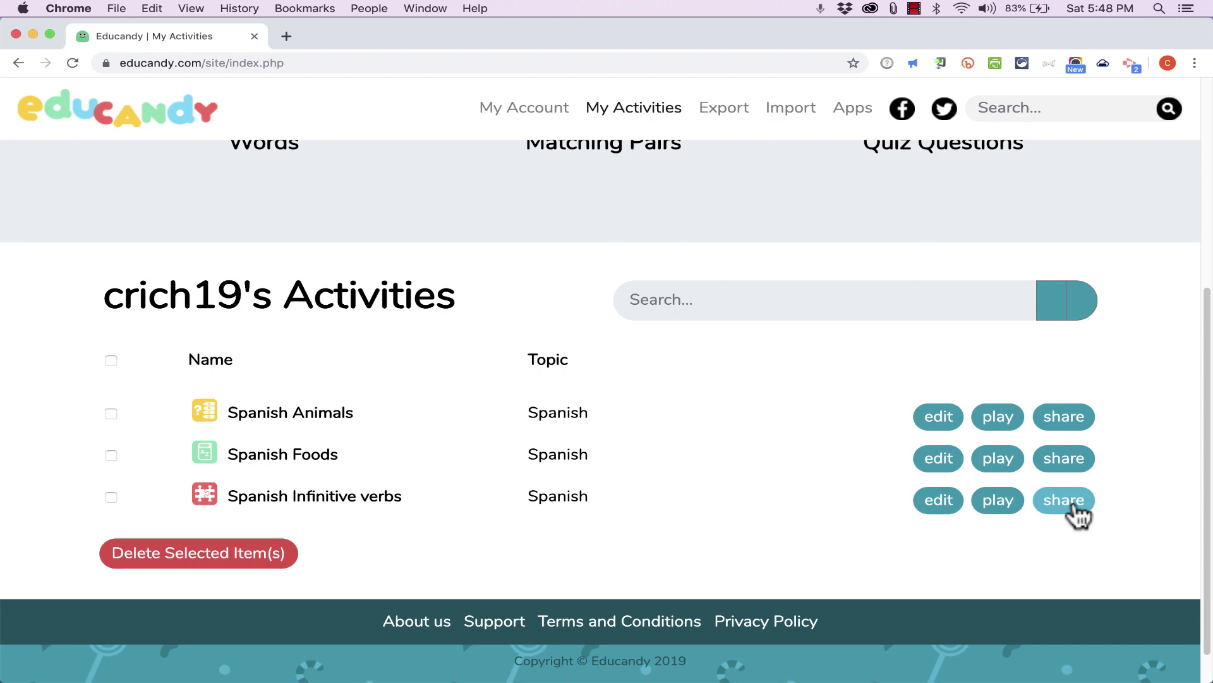
click(1074, 503)
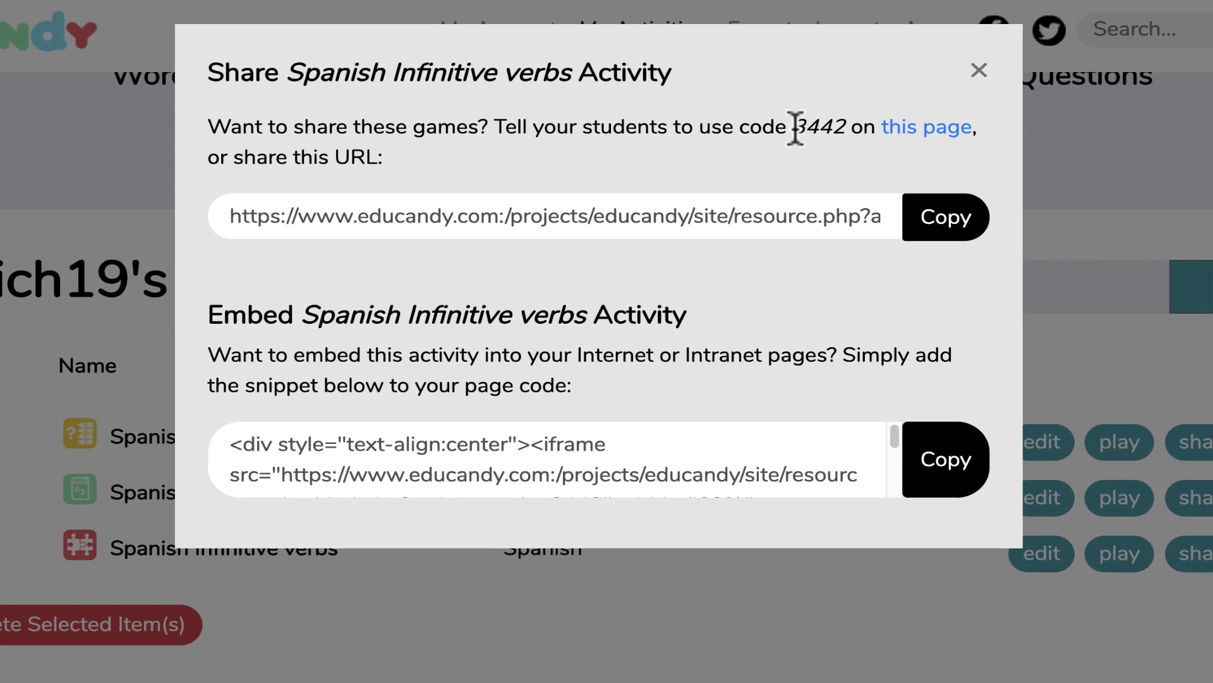
Copy the student access code
drag(793, 127, 851, 127)
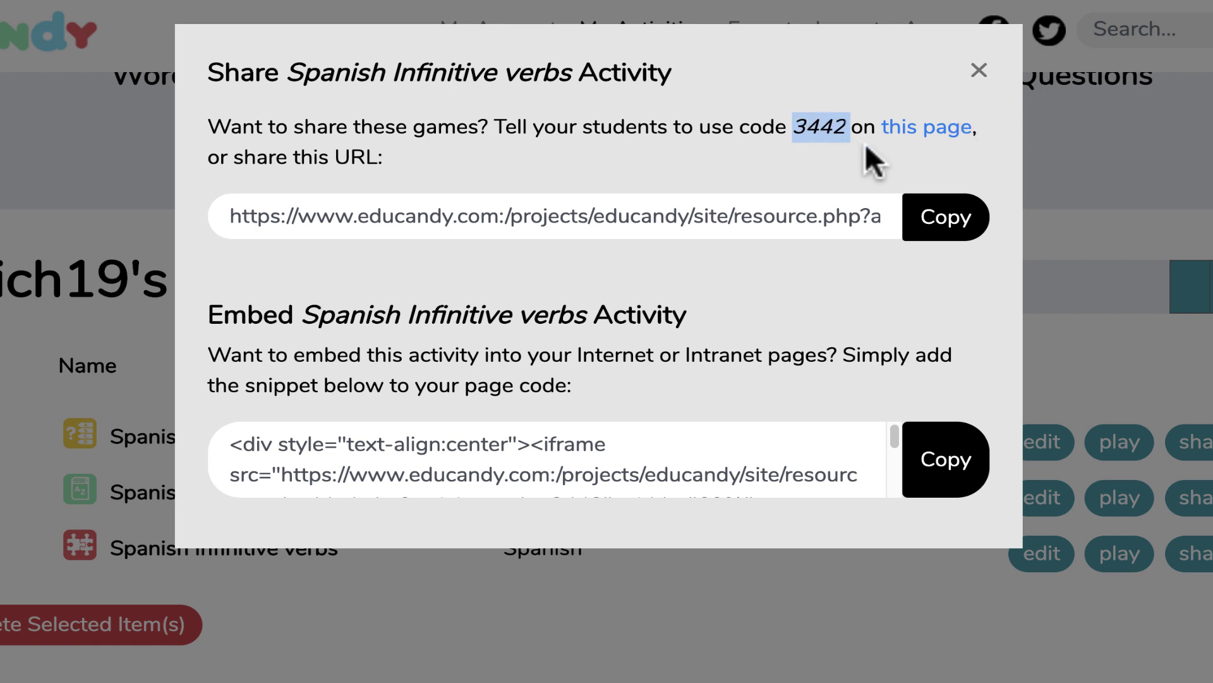
right_click(843, 130)
click(891, 168)
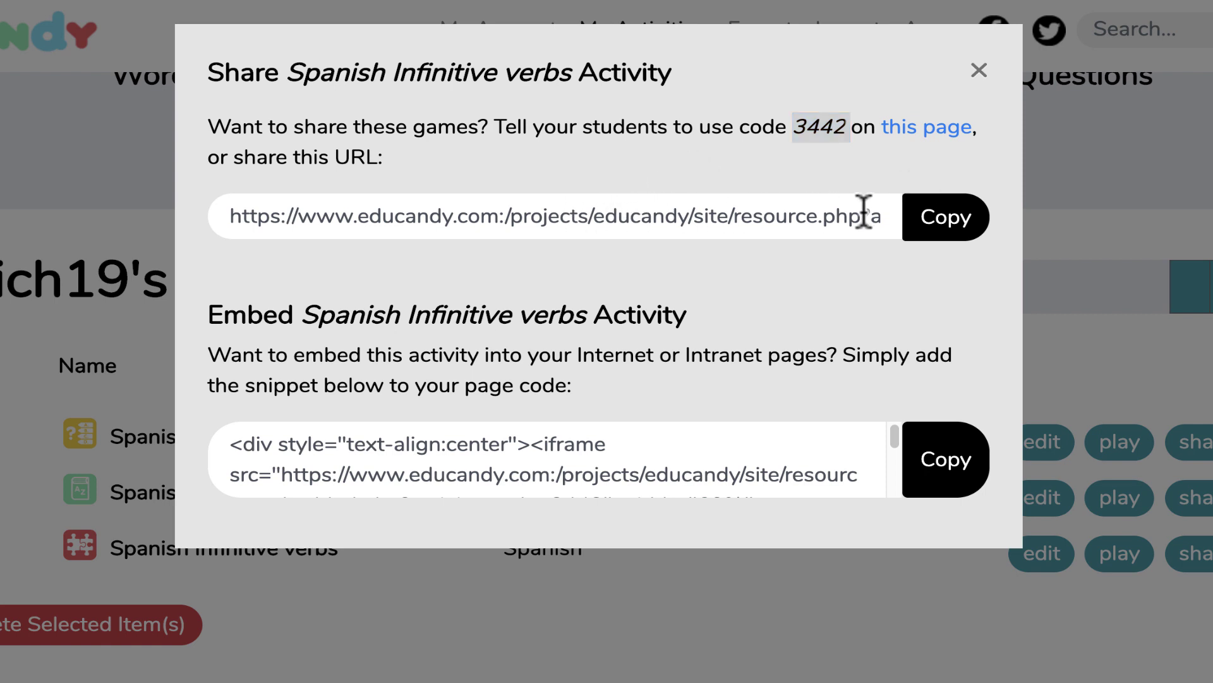
Copy the embed snippet and close the Share dialog
click(948, 238)
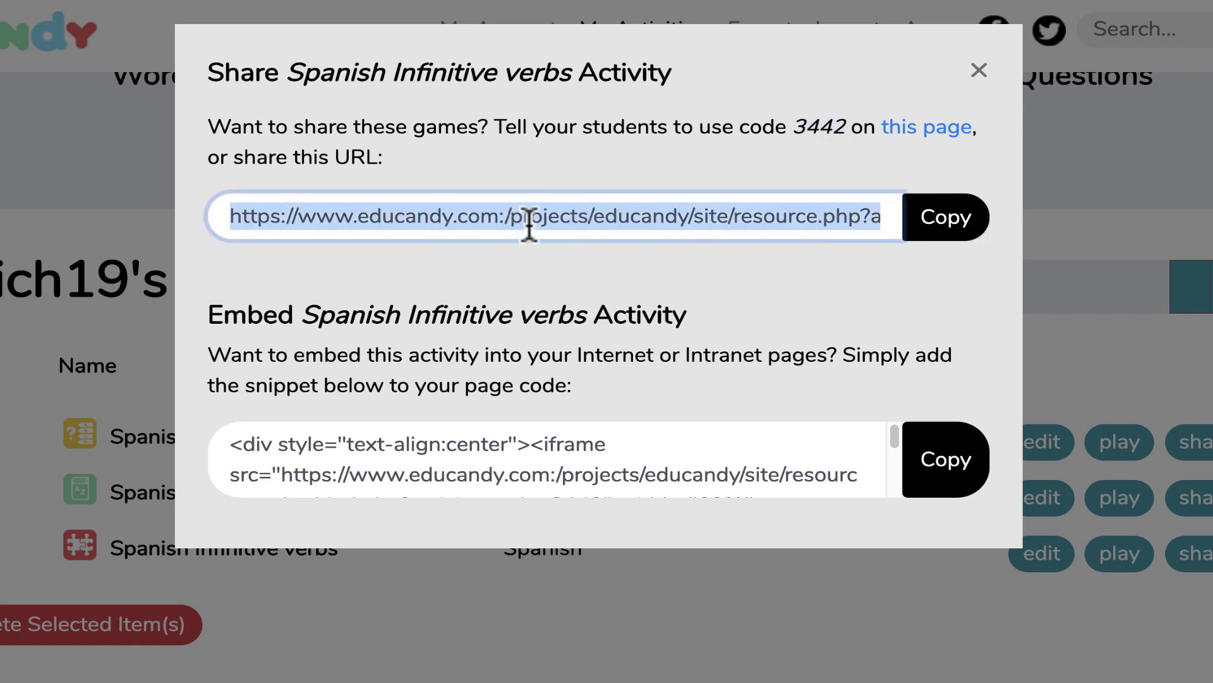
mouse_move(607, 222)
mouse_down()
mouse_move(632, 236)
mouse_move(596, 233)
mouse_up()
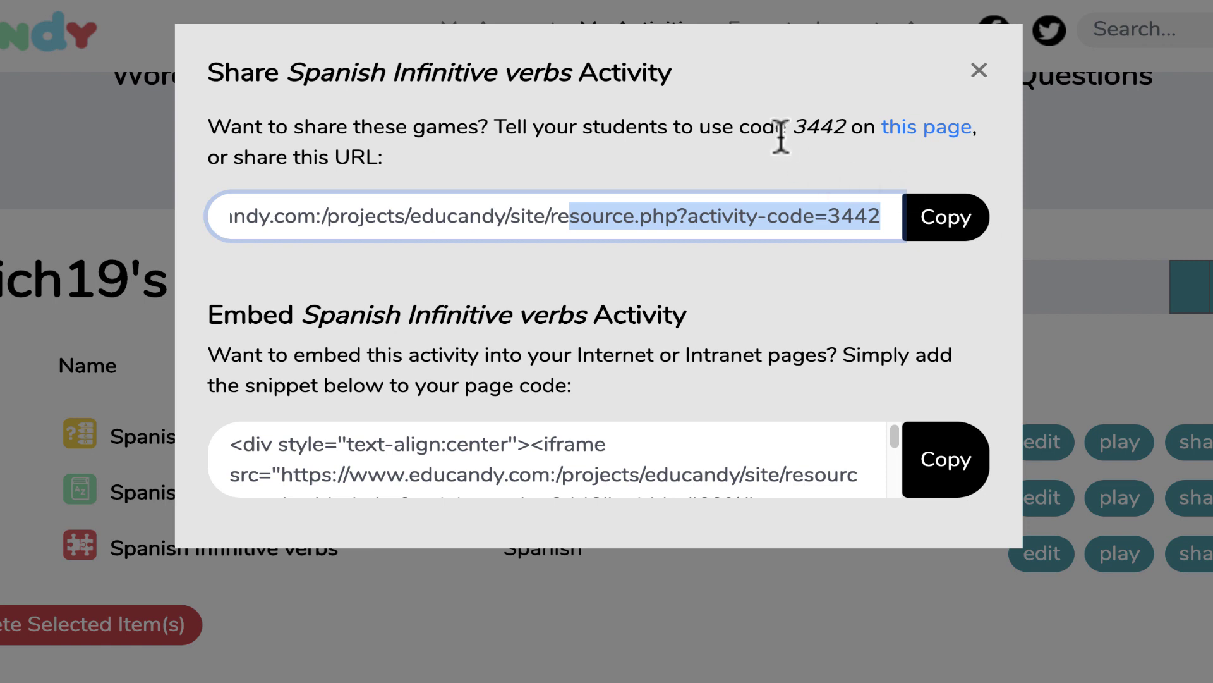
click(797, 301)
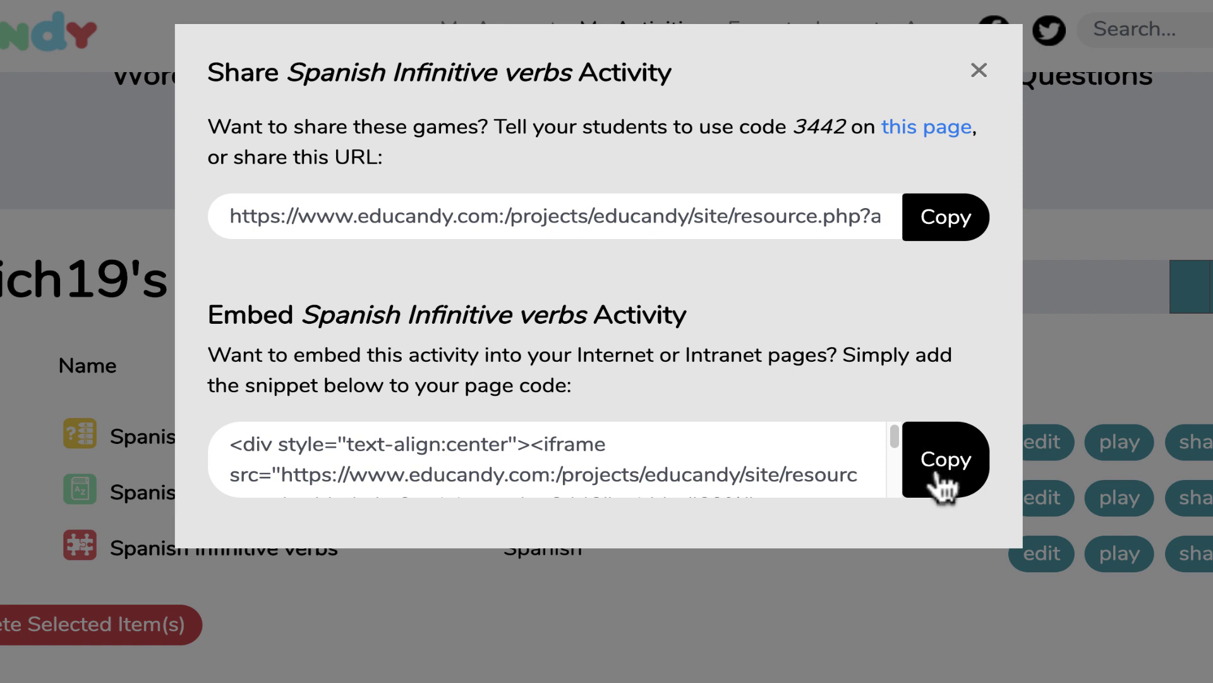
click(941, 487)
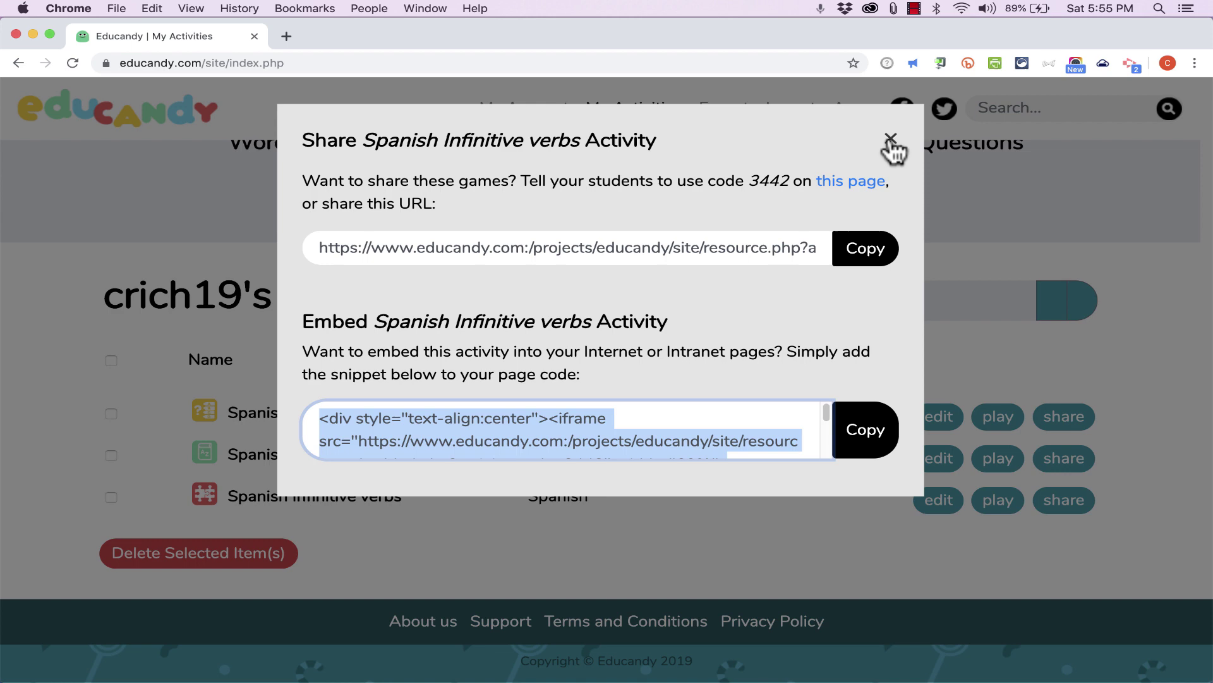
click(891, 140)
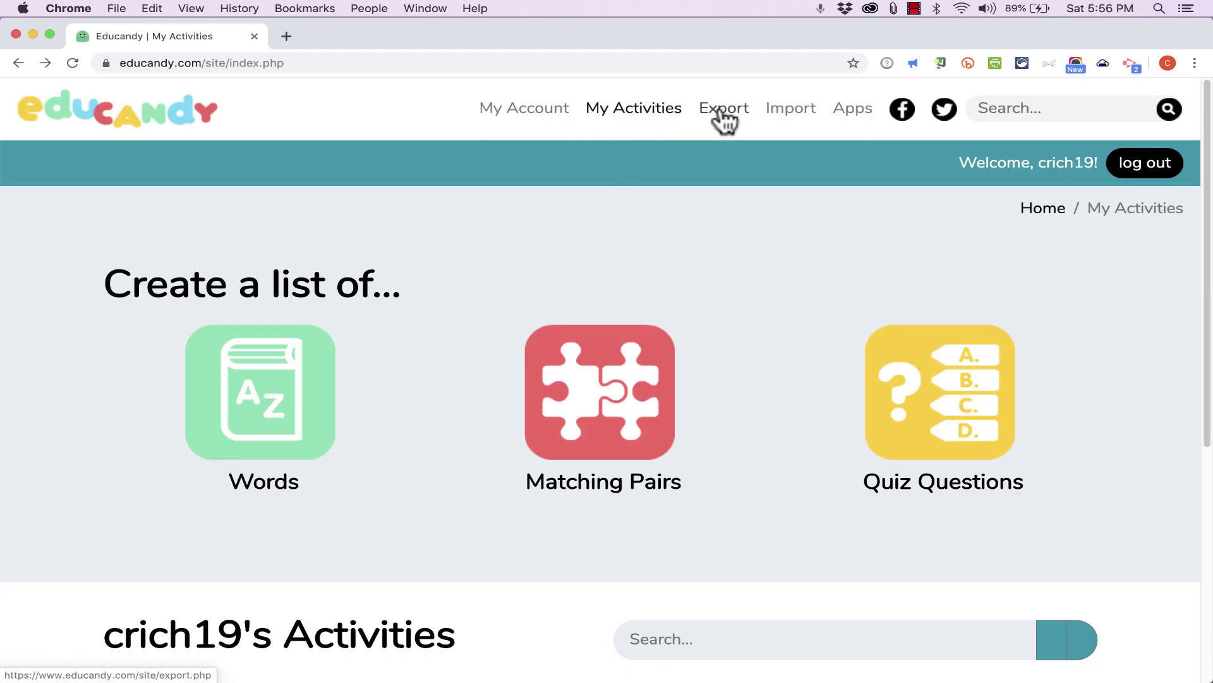
View the Import page, go back, then open the Apps download page
click(791, 114)
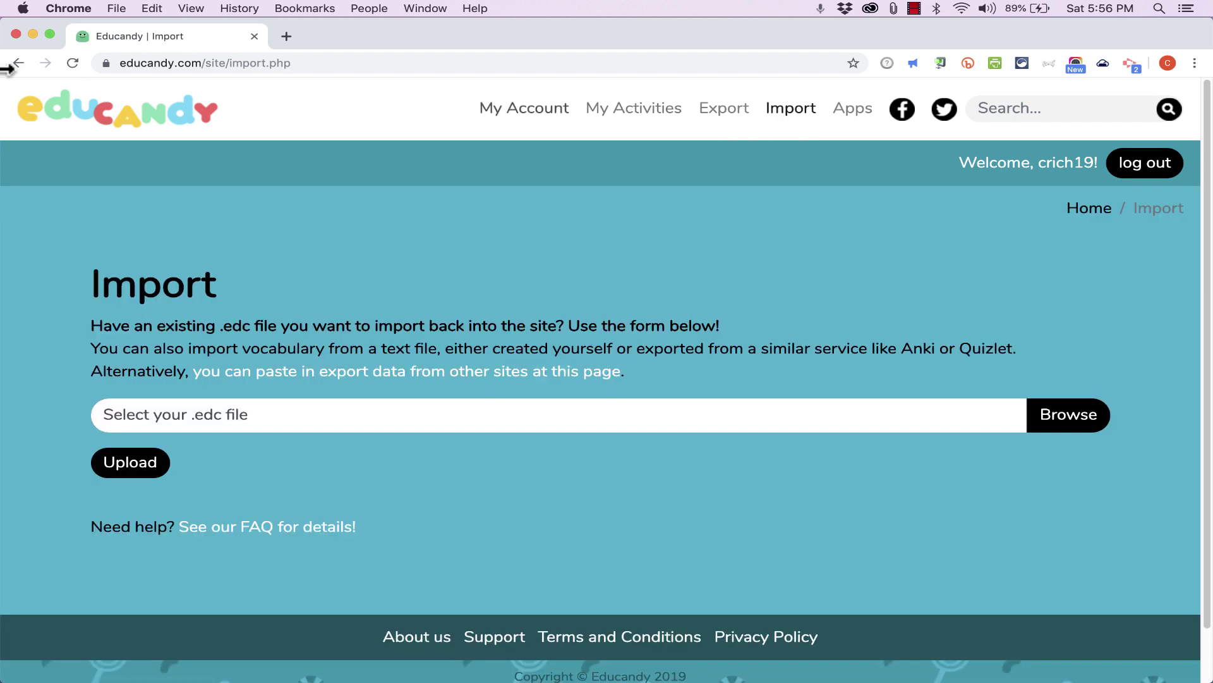
click(17, 62)
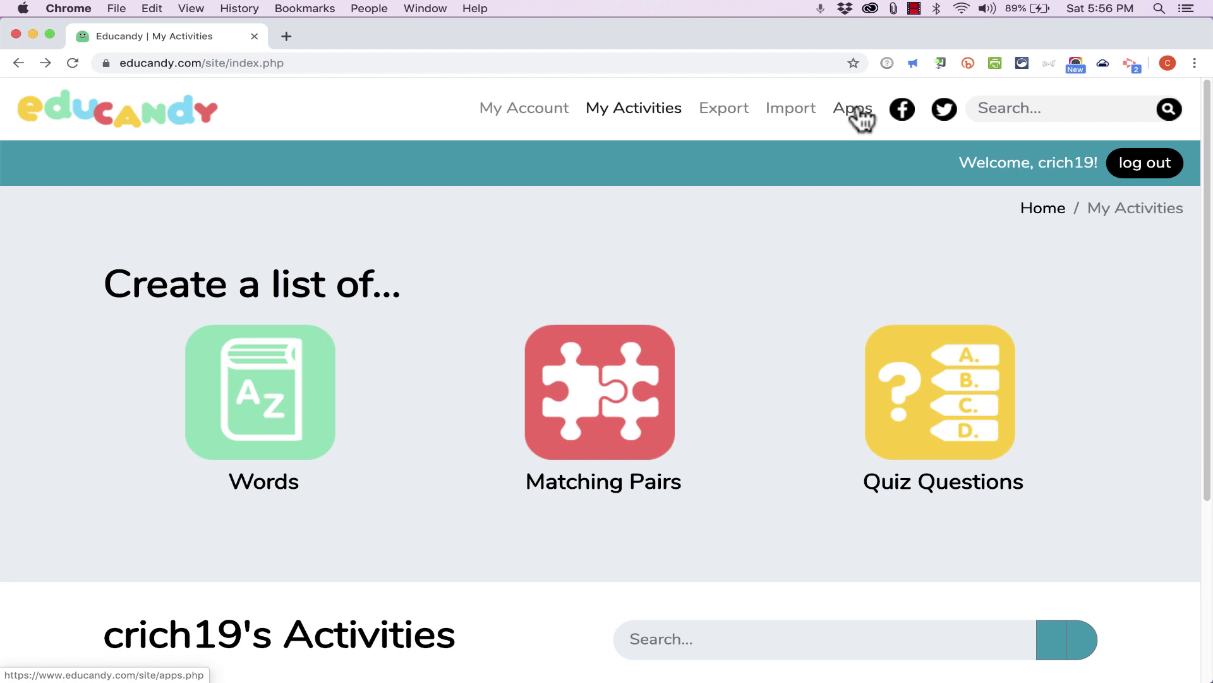
click(854, 111)
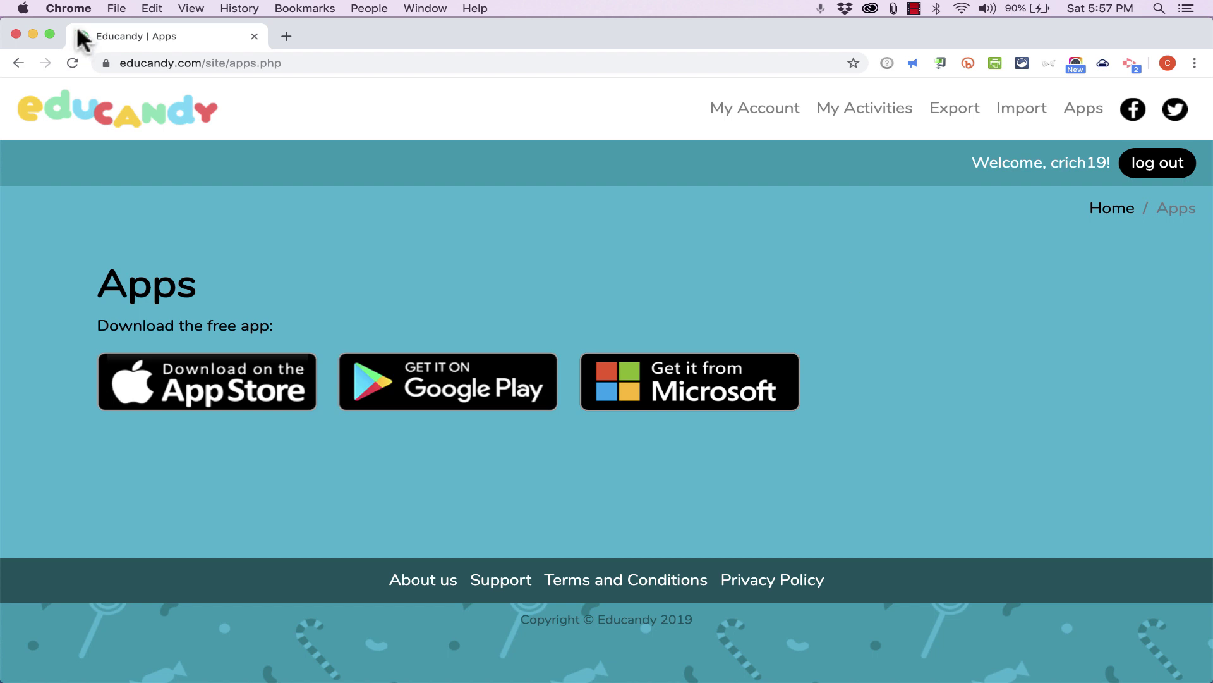
Navigate back from the Educandy Apps page to the previous page
click(17, 64)
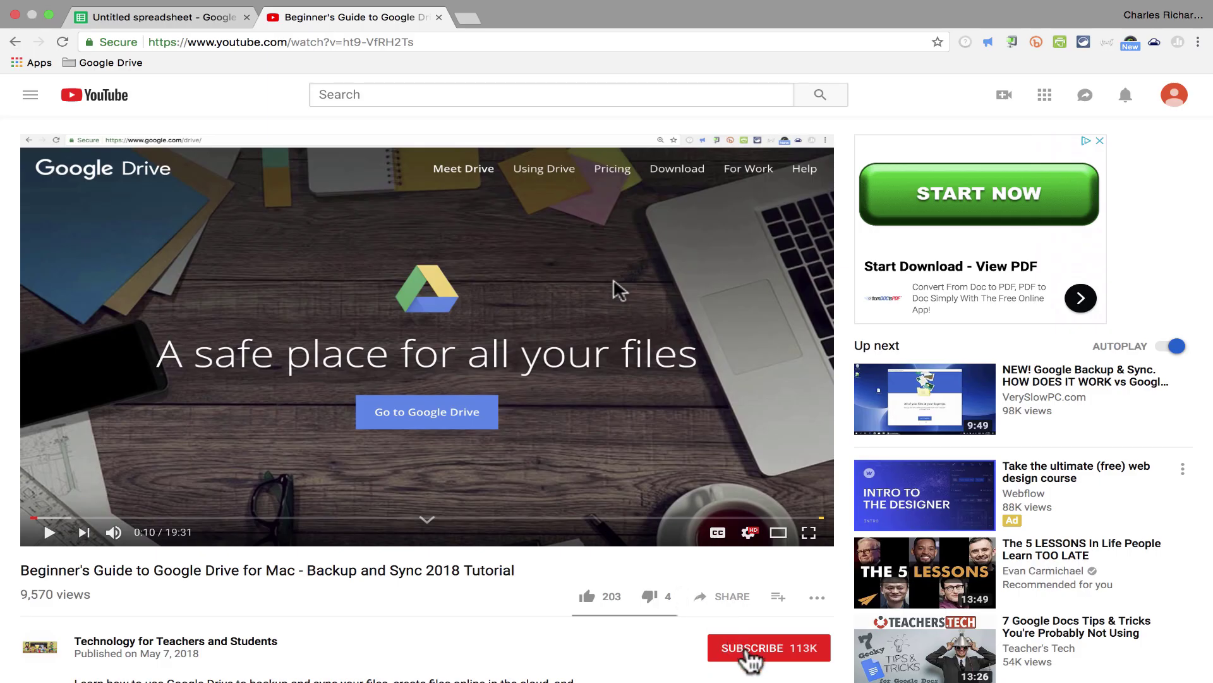
Subscribe to Technology for Teachers and Students with notifications for all new videos
click(747, 649)
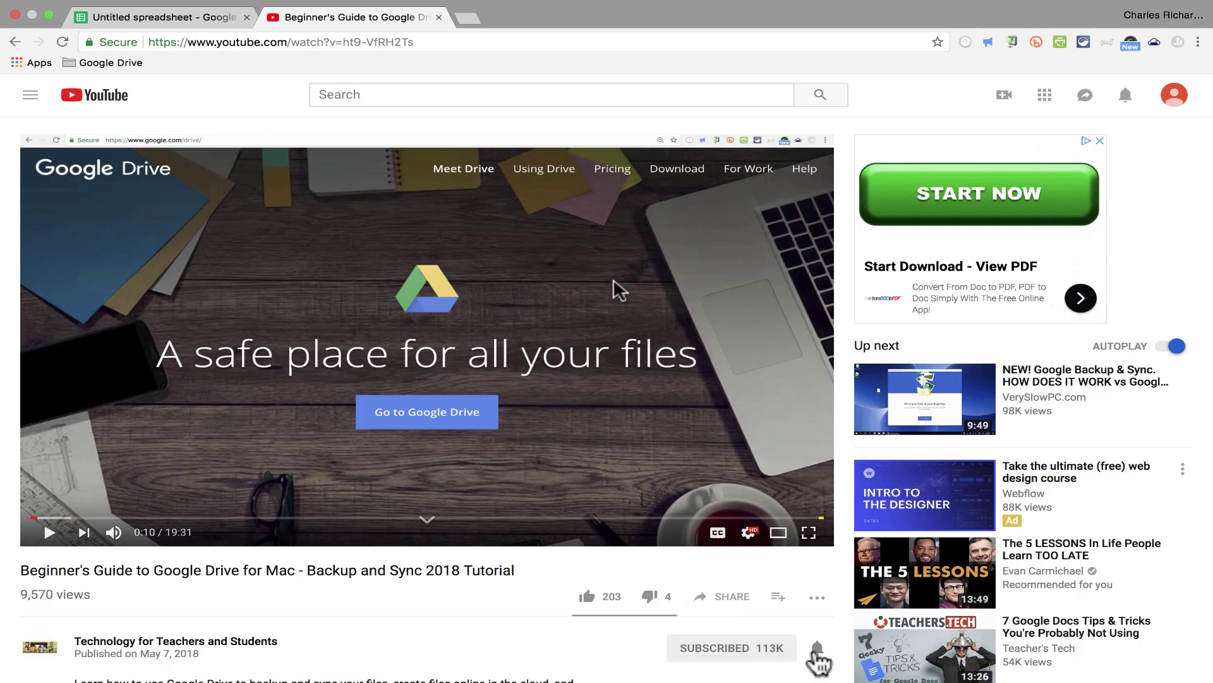
scroll(817, 657, down, 5)
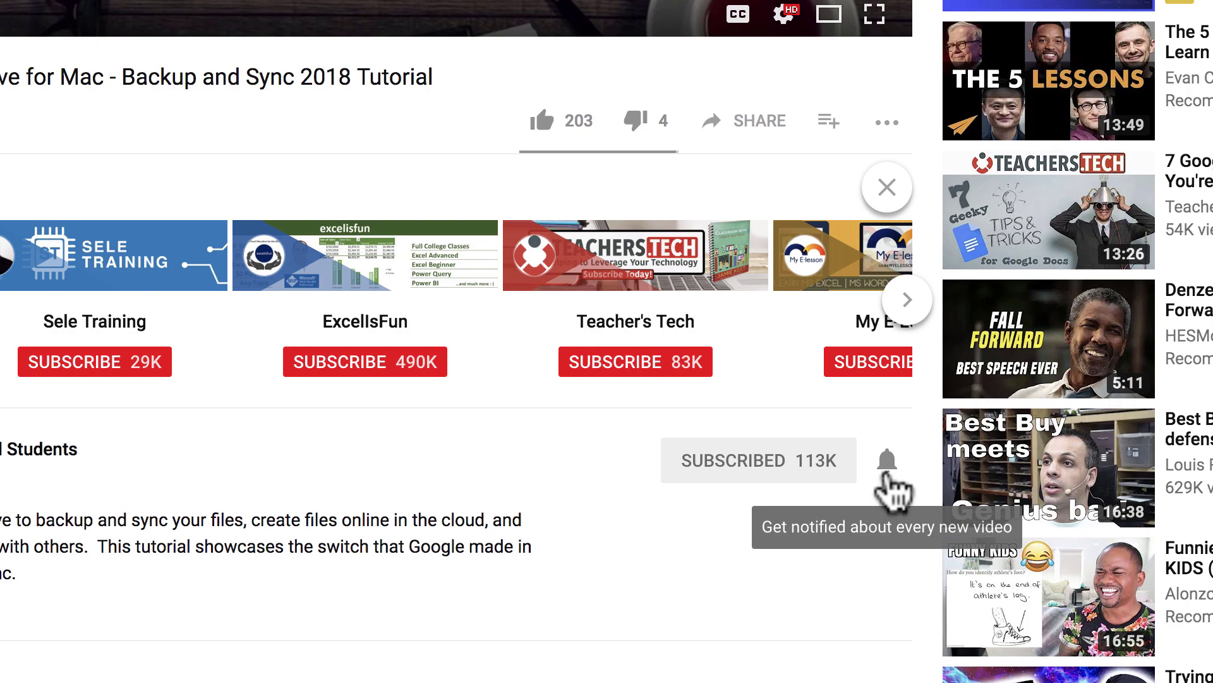
click(887, 461)
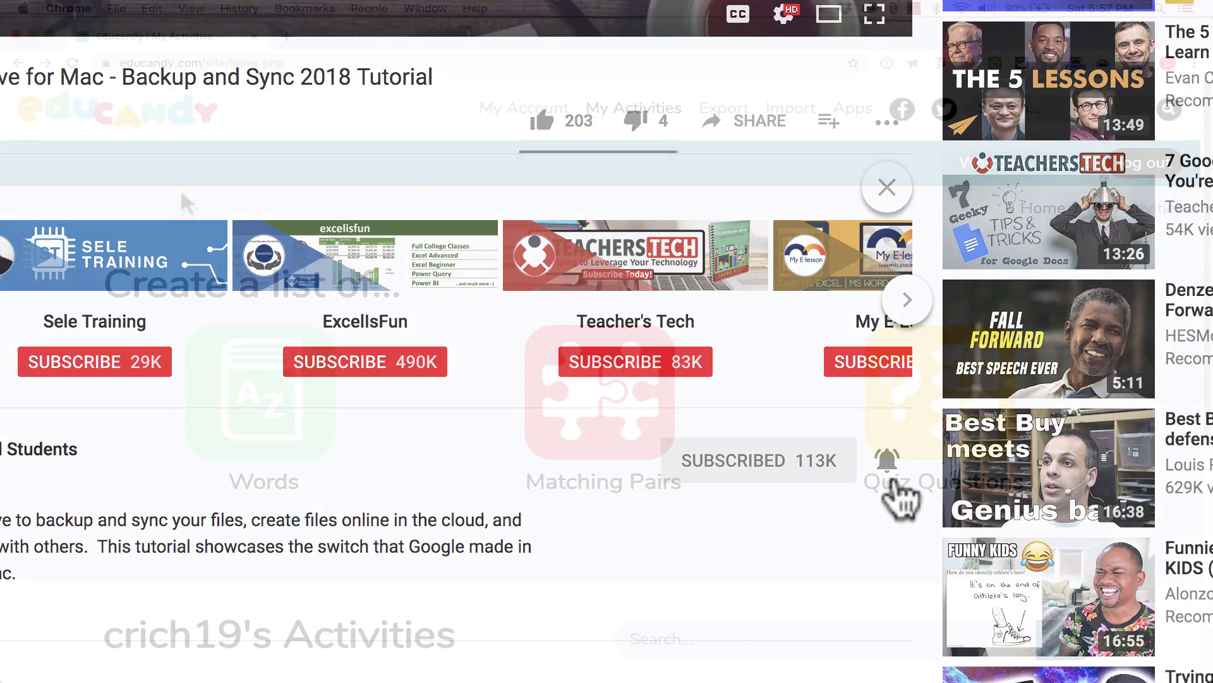